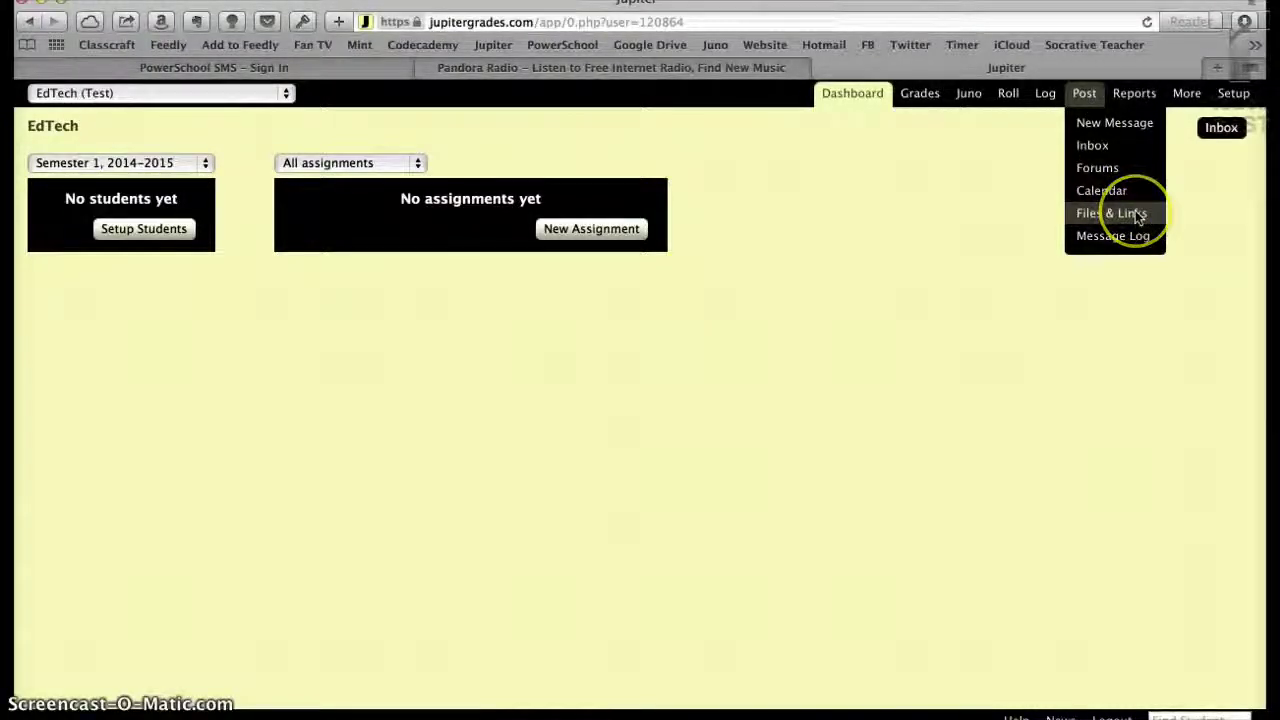
- Upload 'AEC FAQs for parents 14 15.pdf' from this computer to the EdTech course's Files & Links
click(1138, 215)
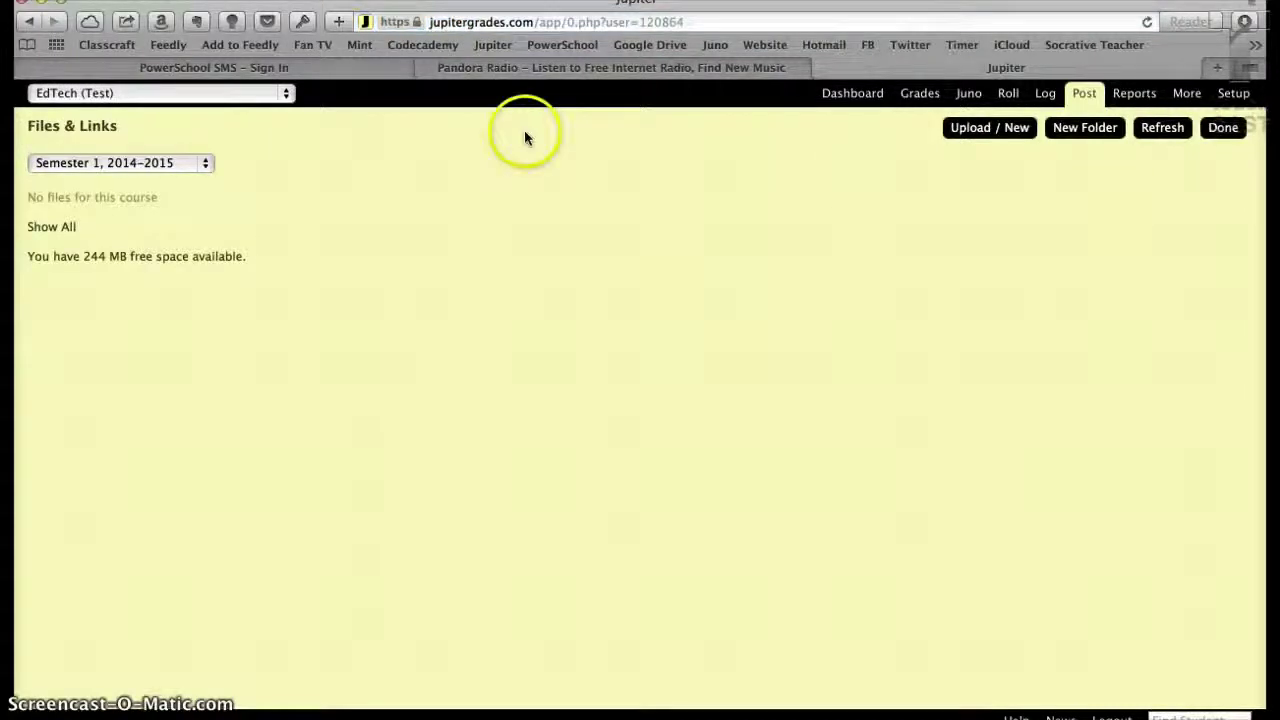
click(991, 133)
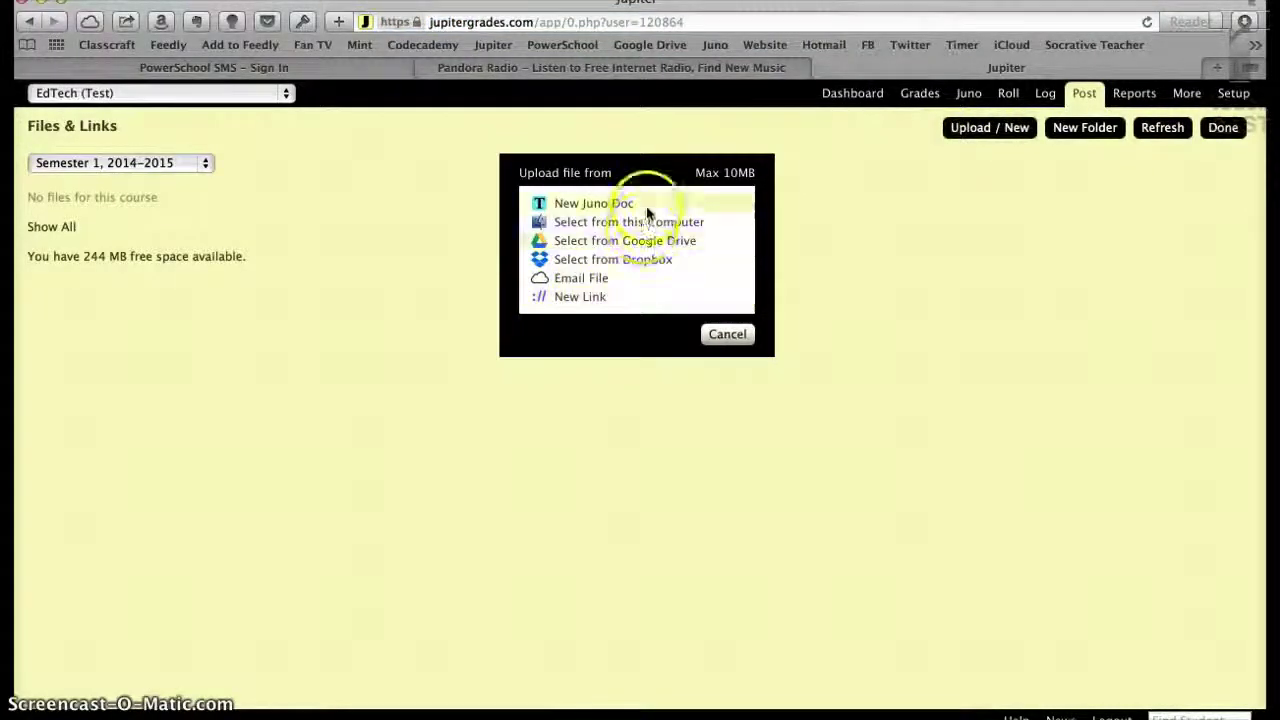
click(675, 222)
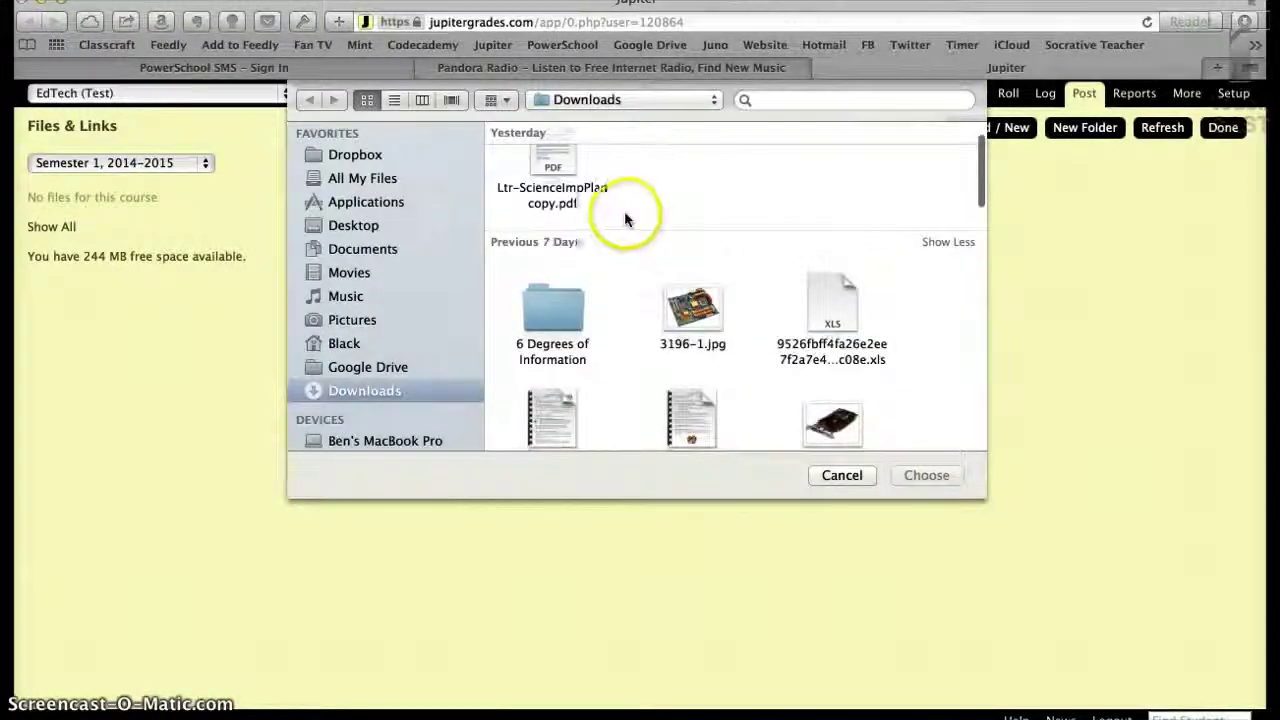
scroll(625, 215, down, 2)
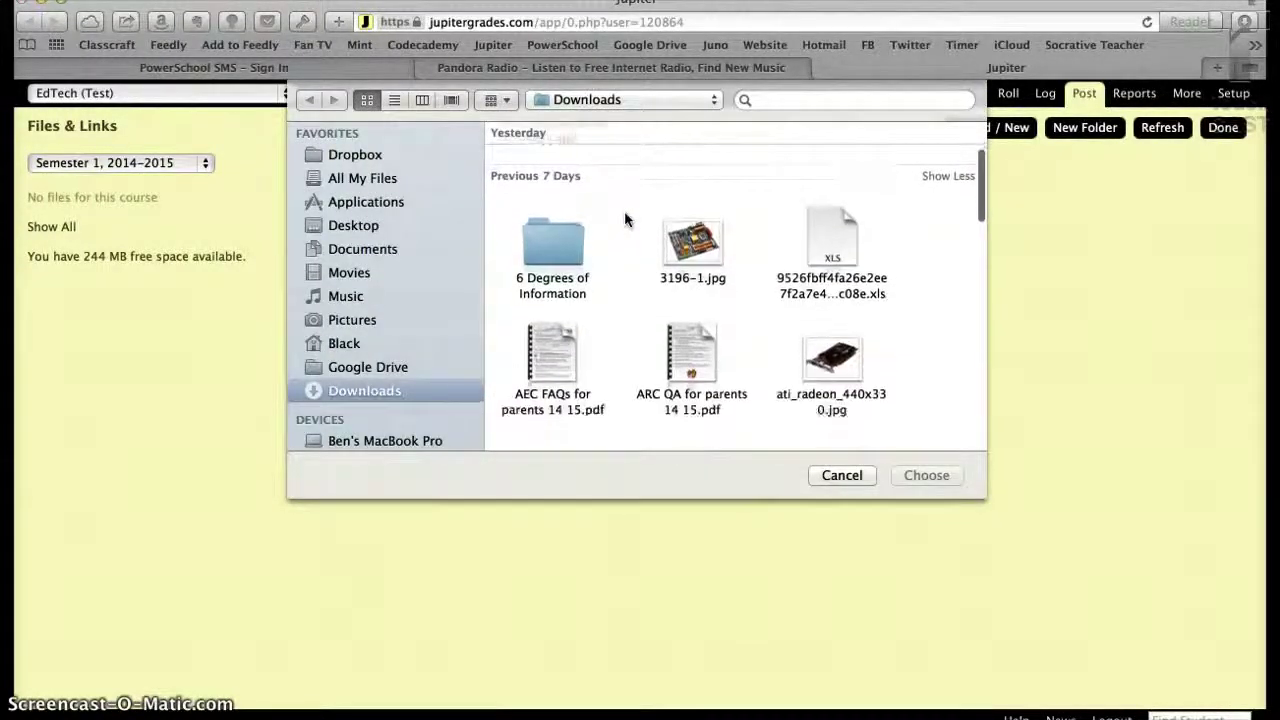
scroll(624, 212, down, 1)
click(606, 251)
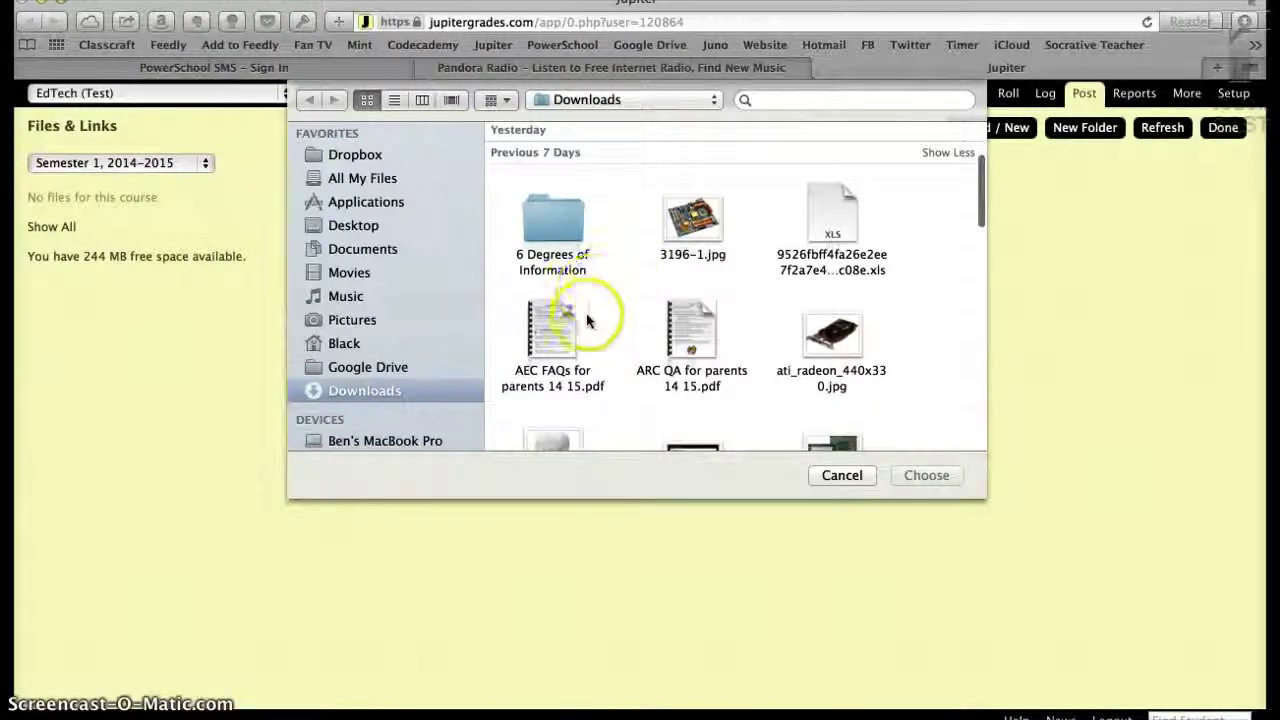
click(553, 332)
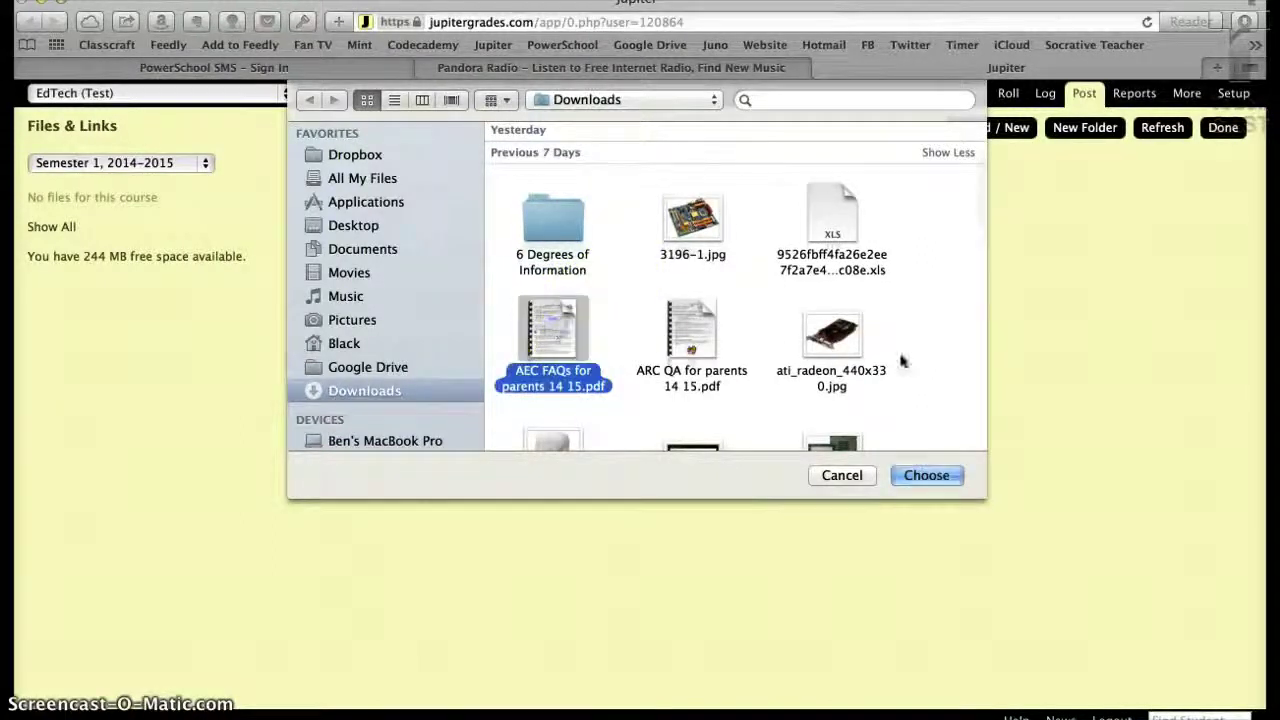
click(926, 476)
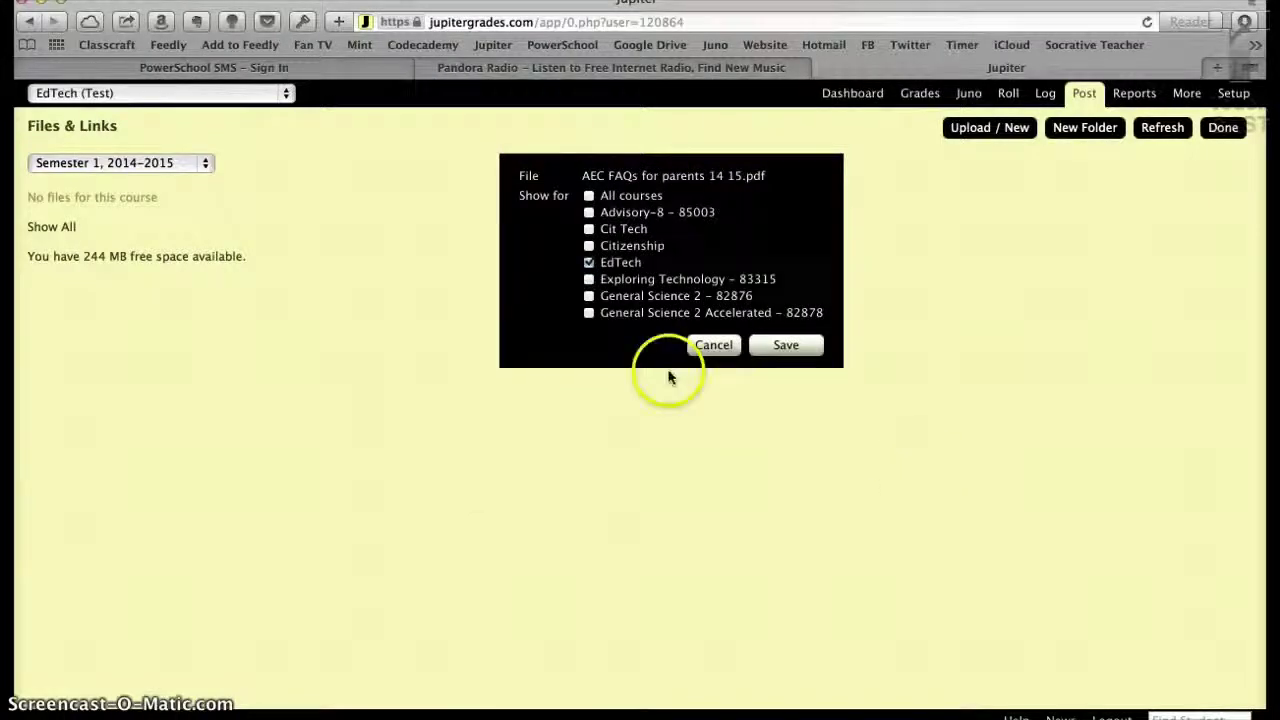
click(787, 350)
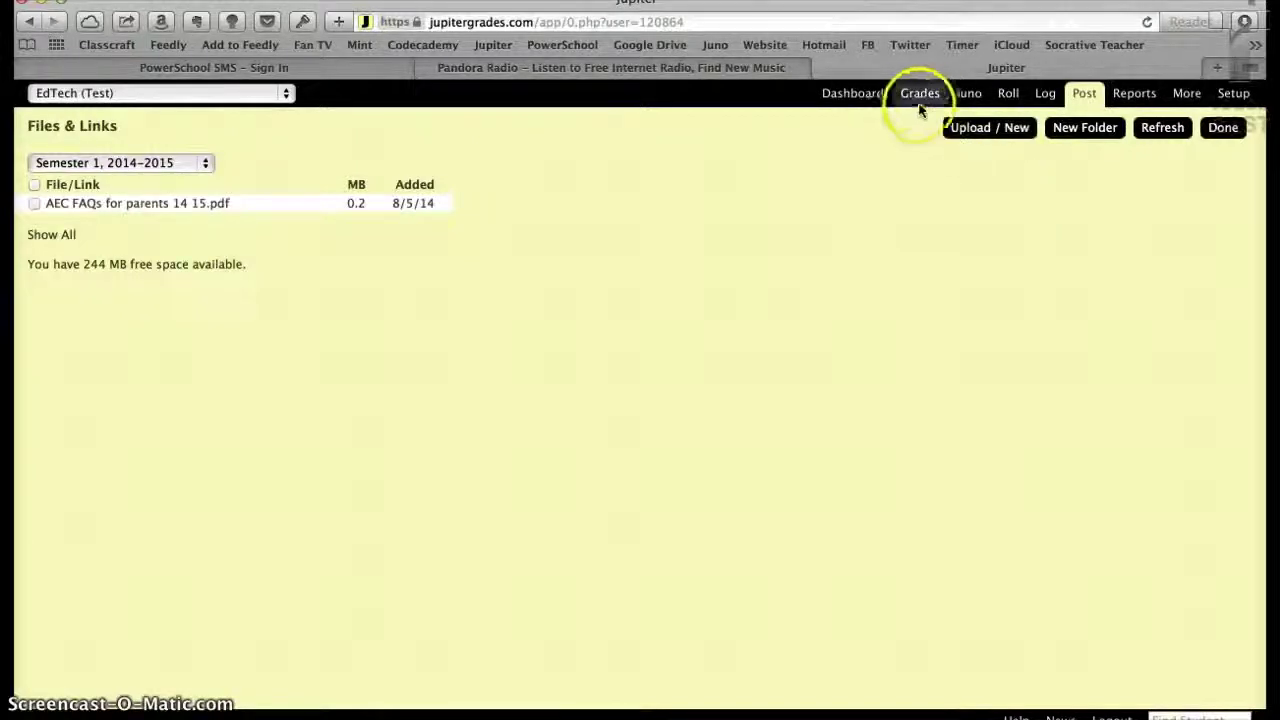
- Create a new assignment with AEC_FAQs_for_parents_14_15.pdf as its directions and a dropbox enabled
click(855, 97)
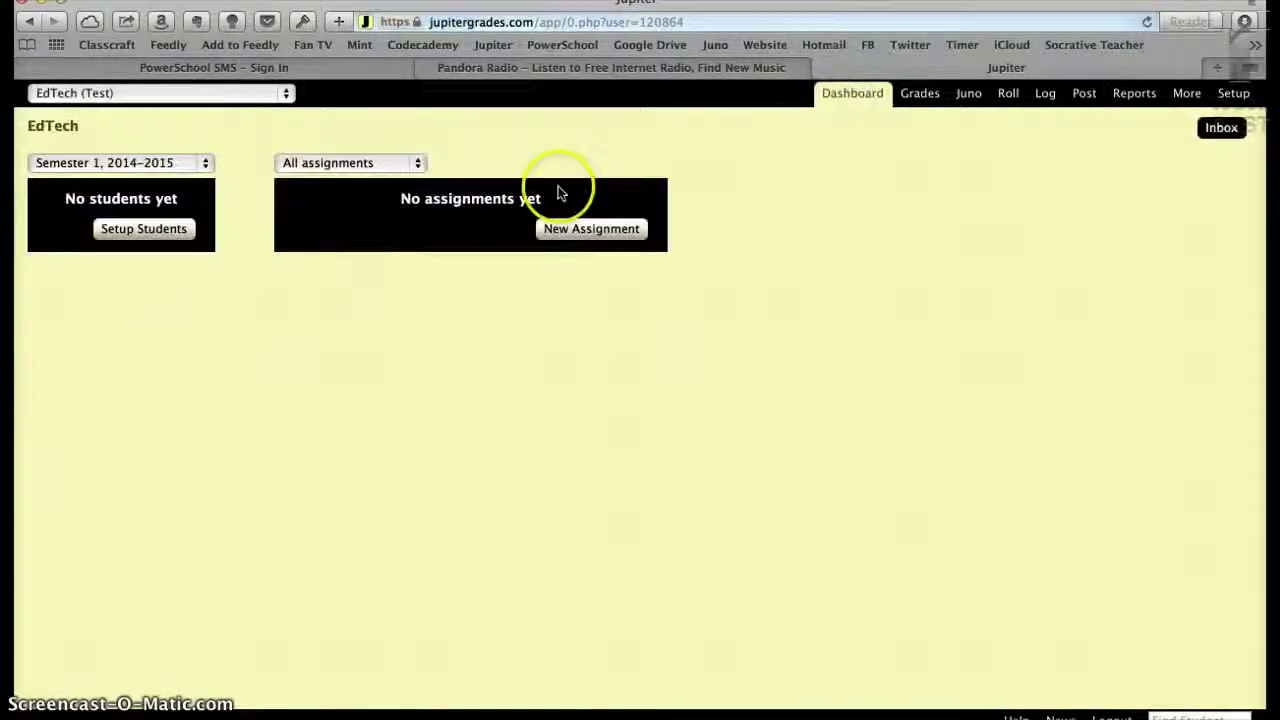
click(575, 229)
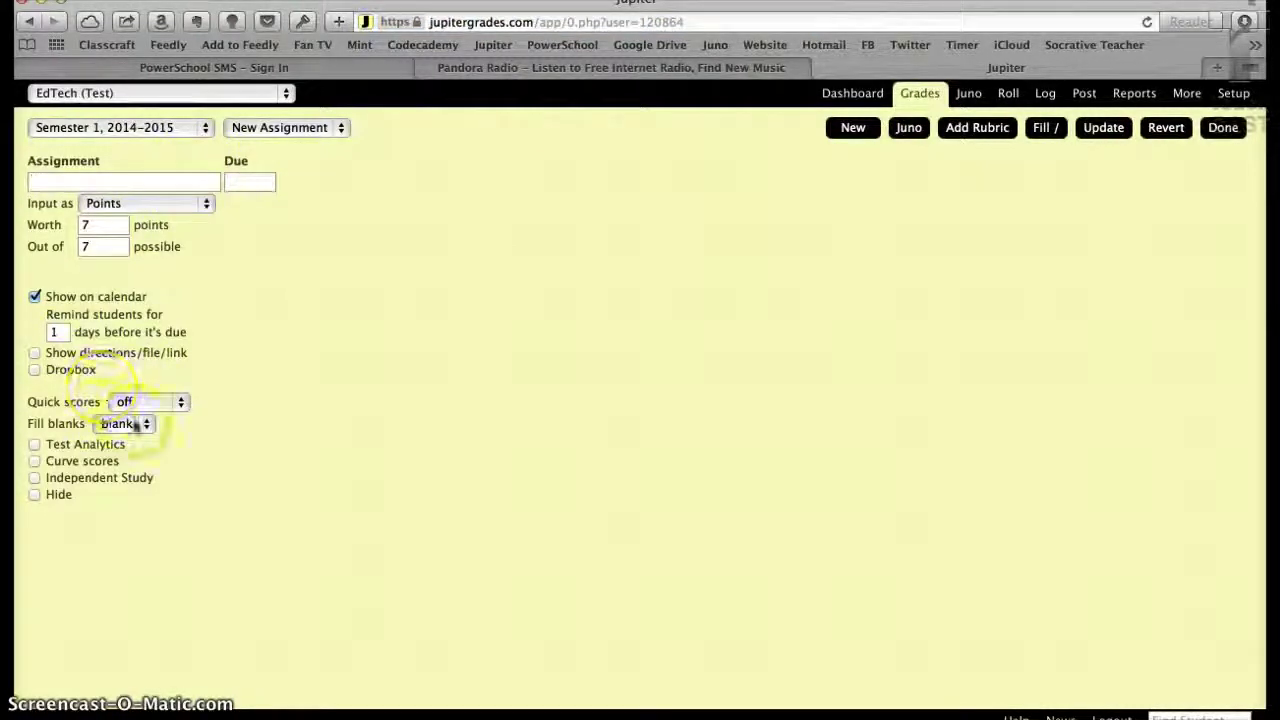
click(33, 353)
click(105, 426)
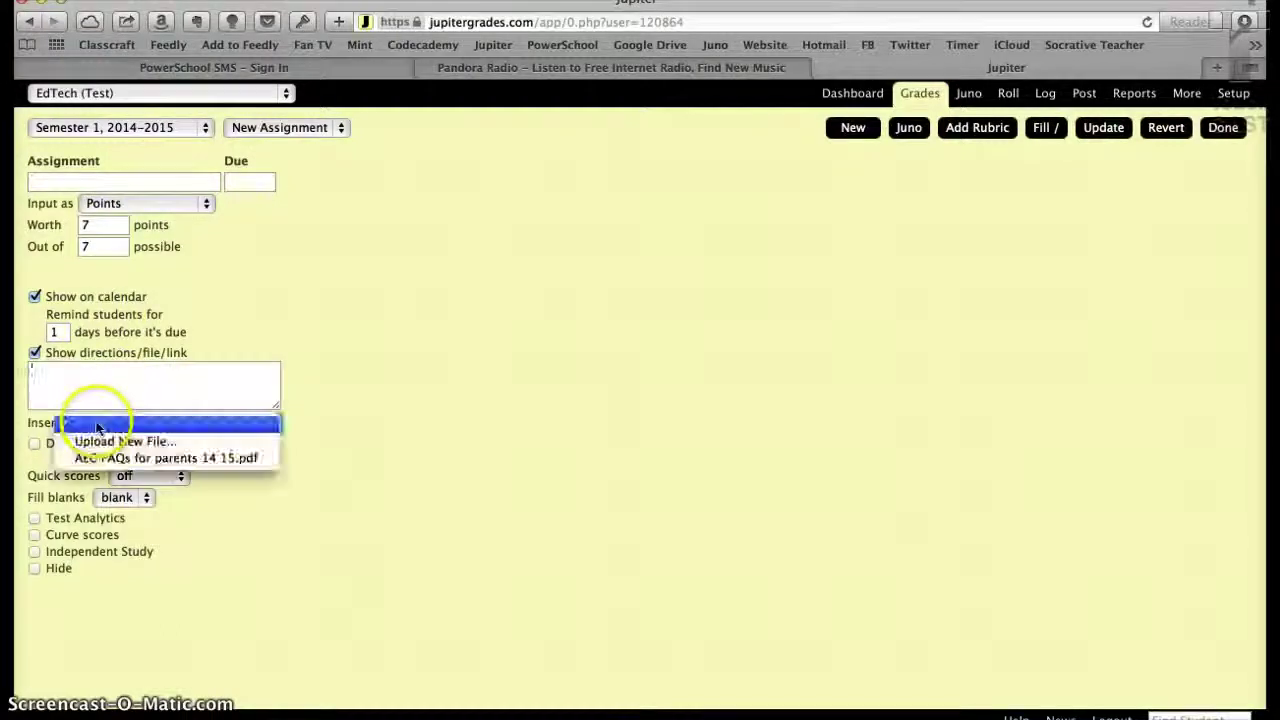
click(143, 456)
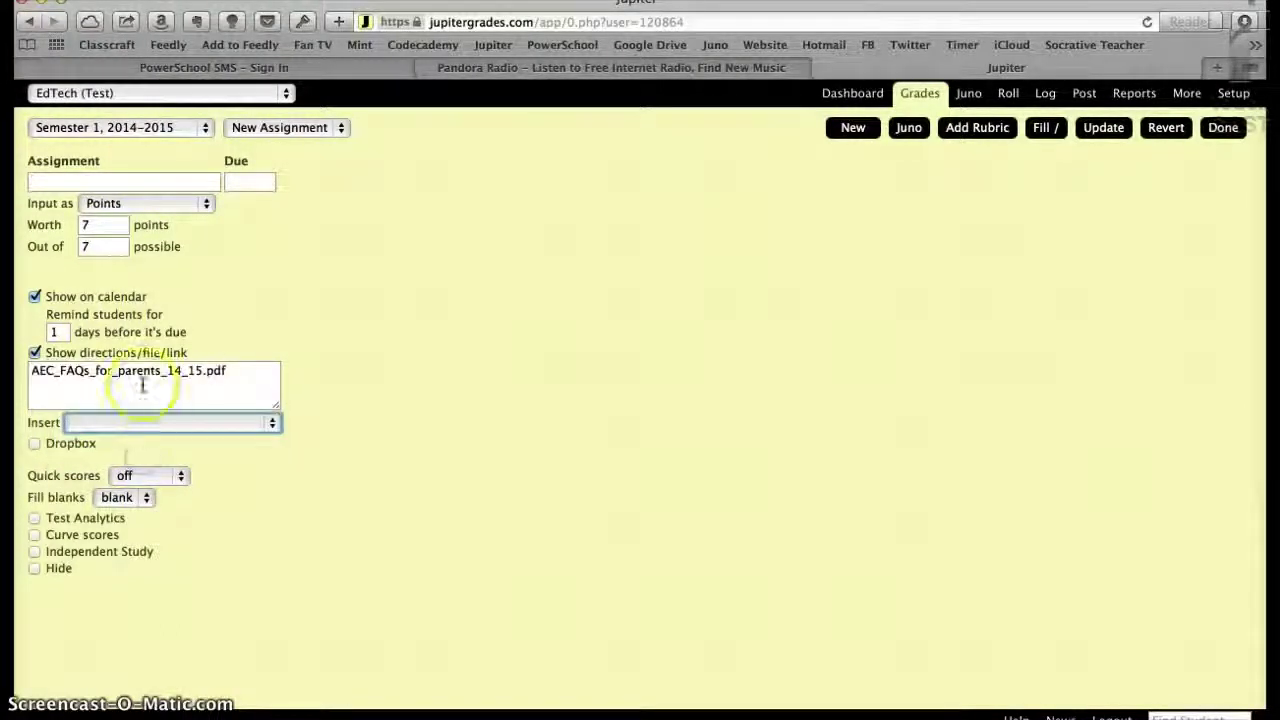
click(35, 443)
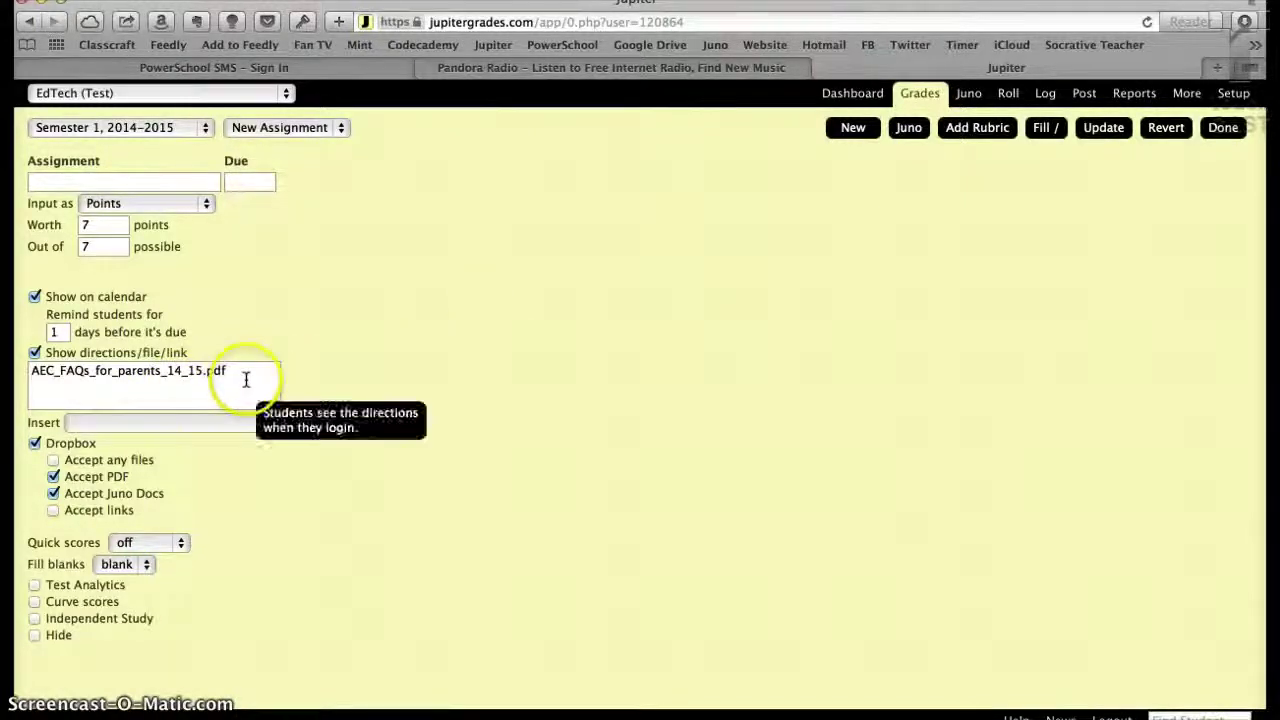
- Finish the new assignment and switch over to Juno
click(1225, 128)
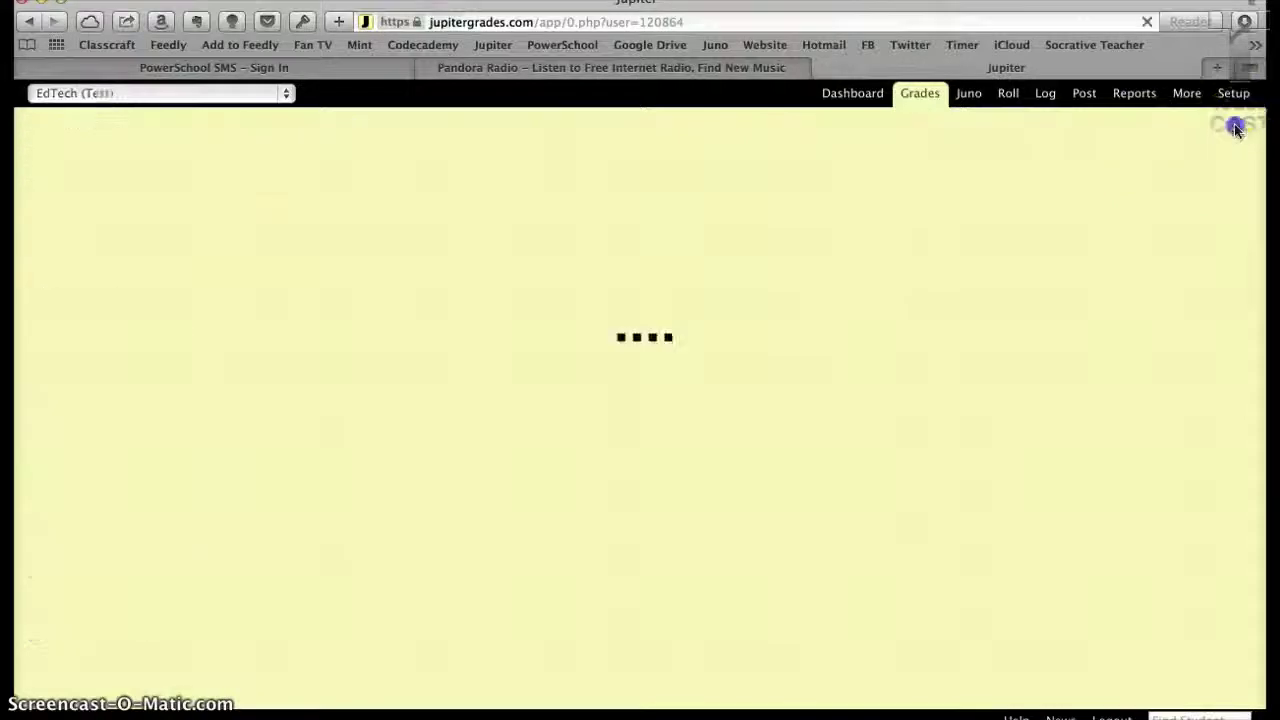
click(964, 94)
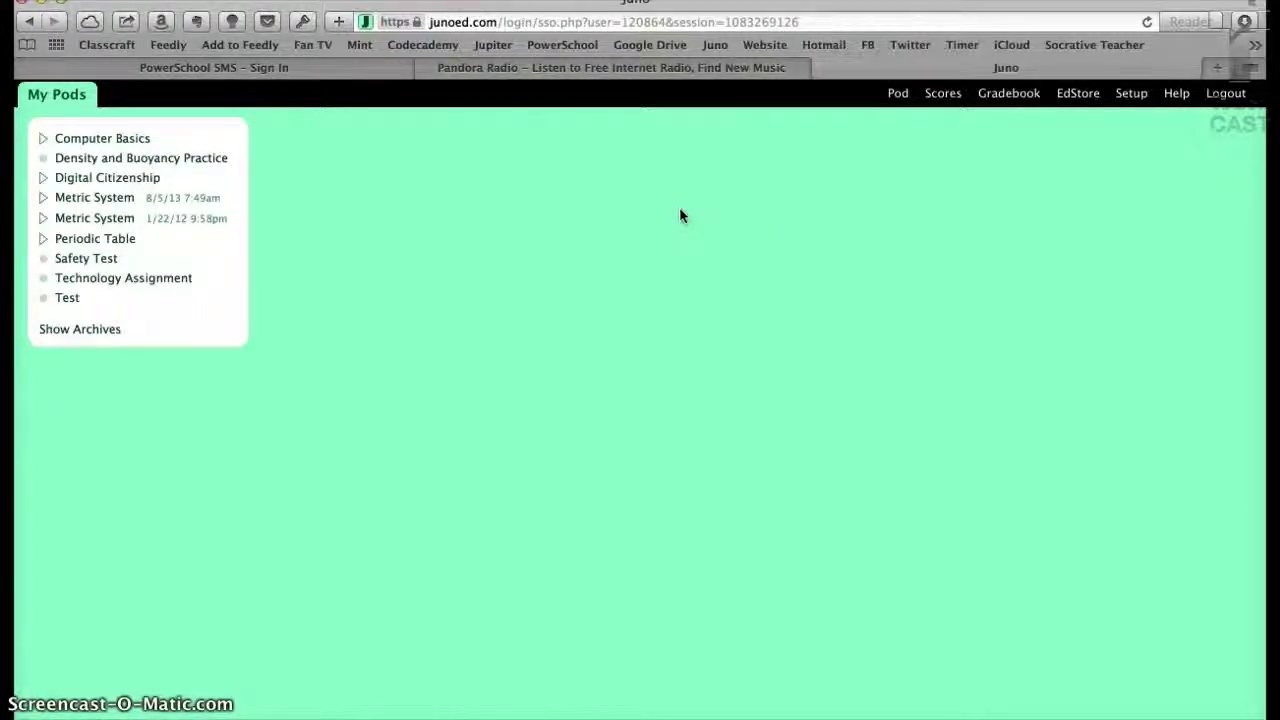
click(888, 158)
- Start a new Juno import pod titled 'Chapter 6', ready for pasted questions
click(899, 99)
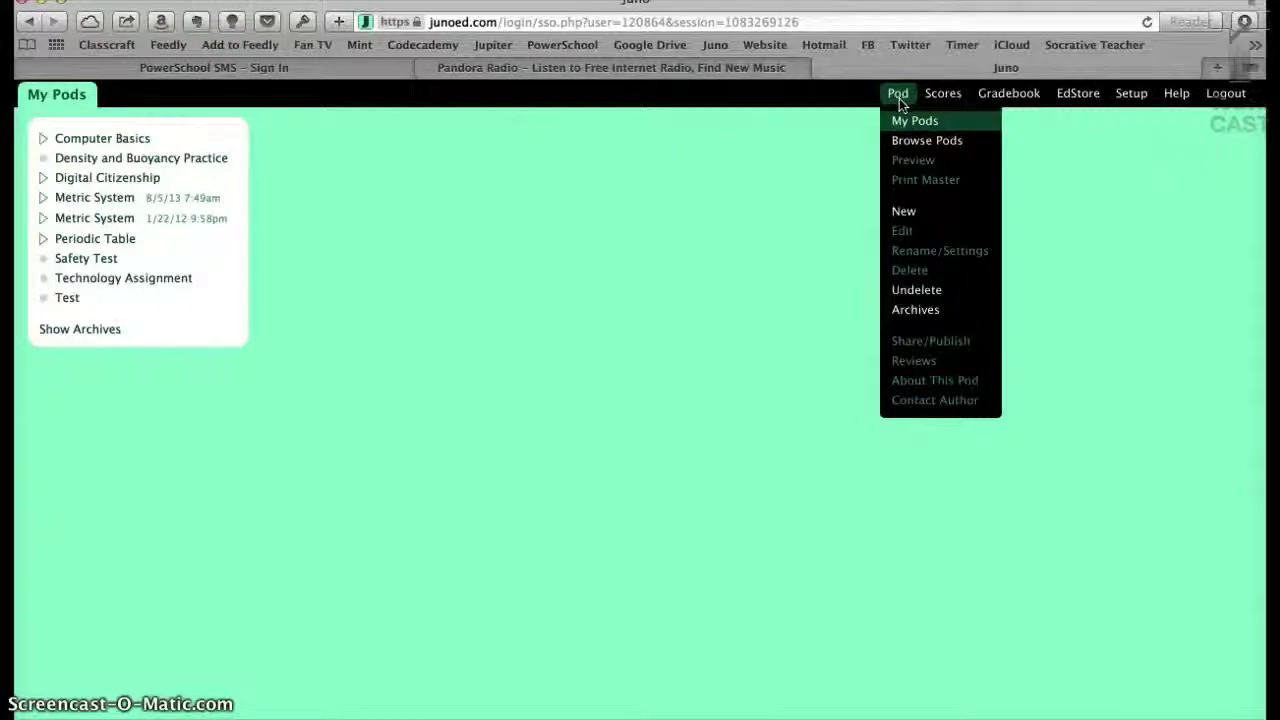
click(901, 214)
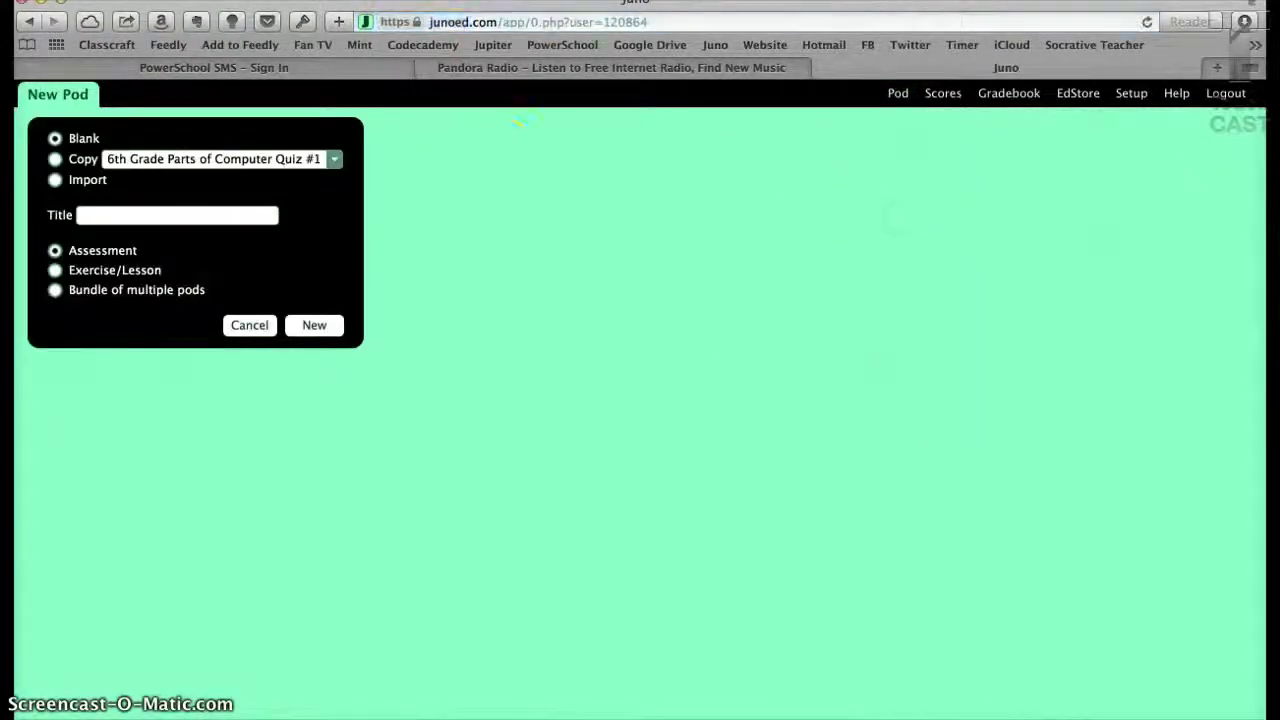
click(55, 180)
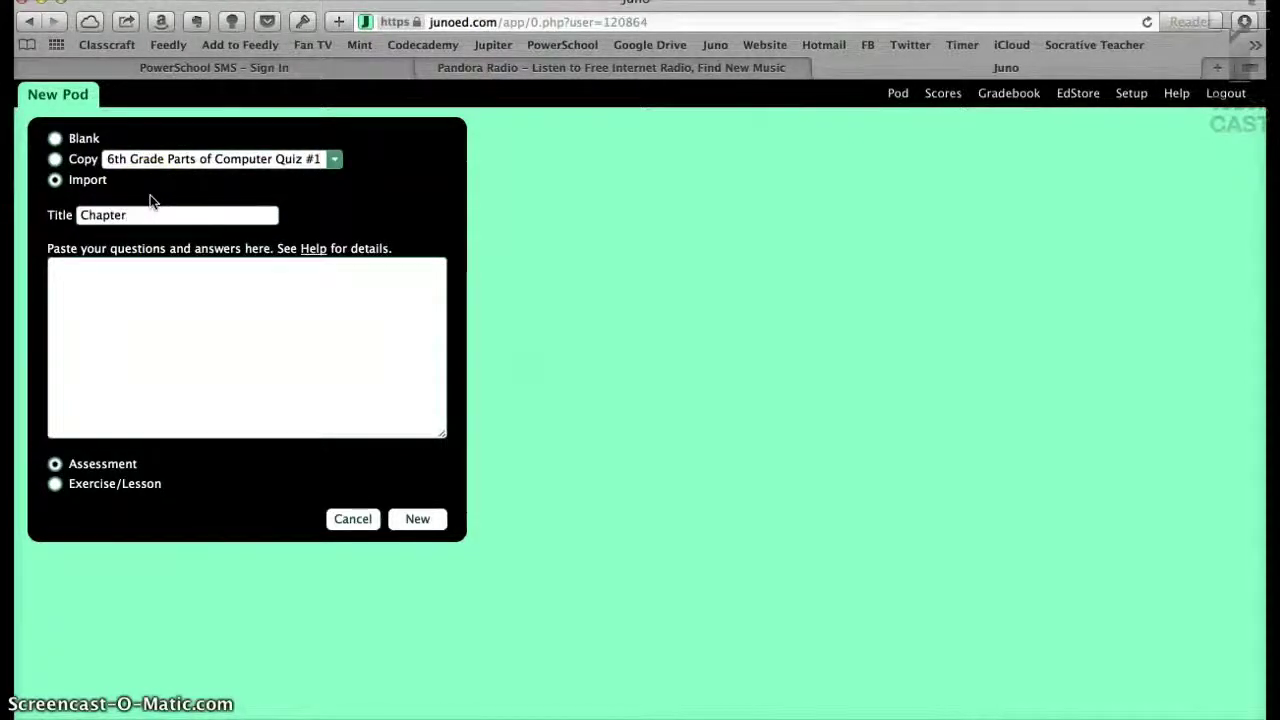
click(143, 276)
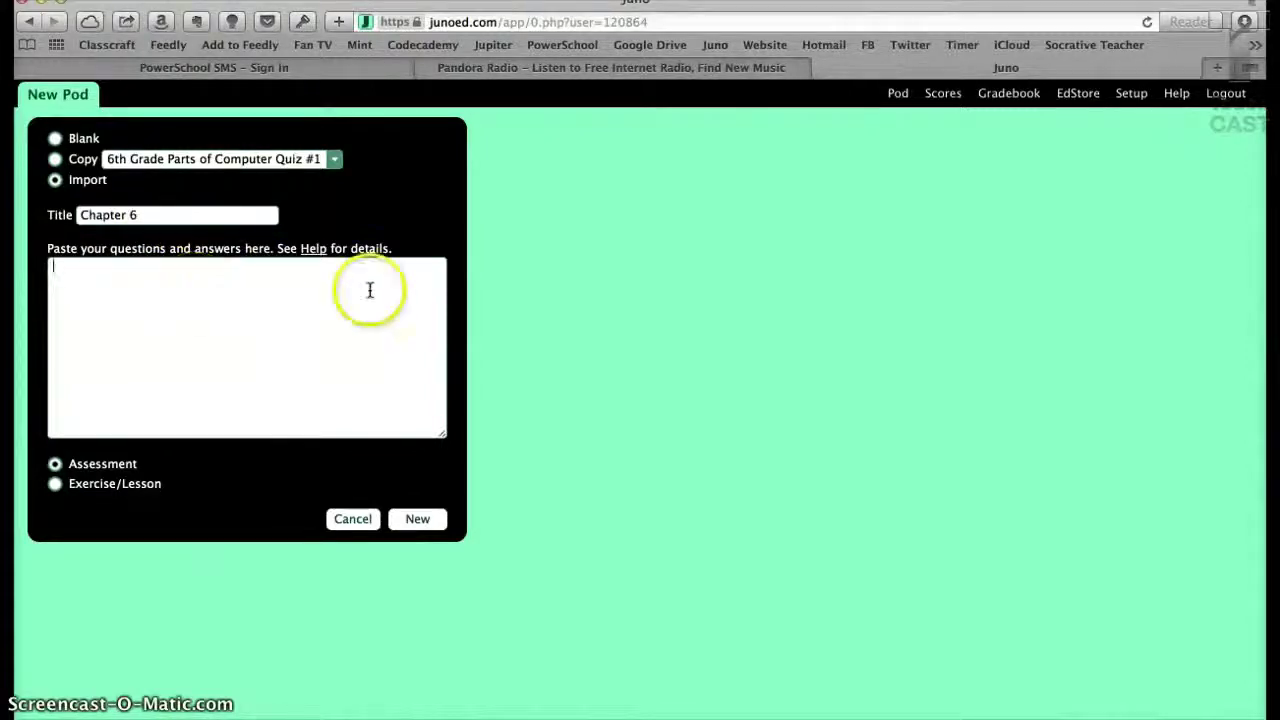
key(ctrl+Up)
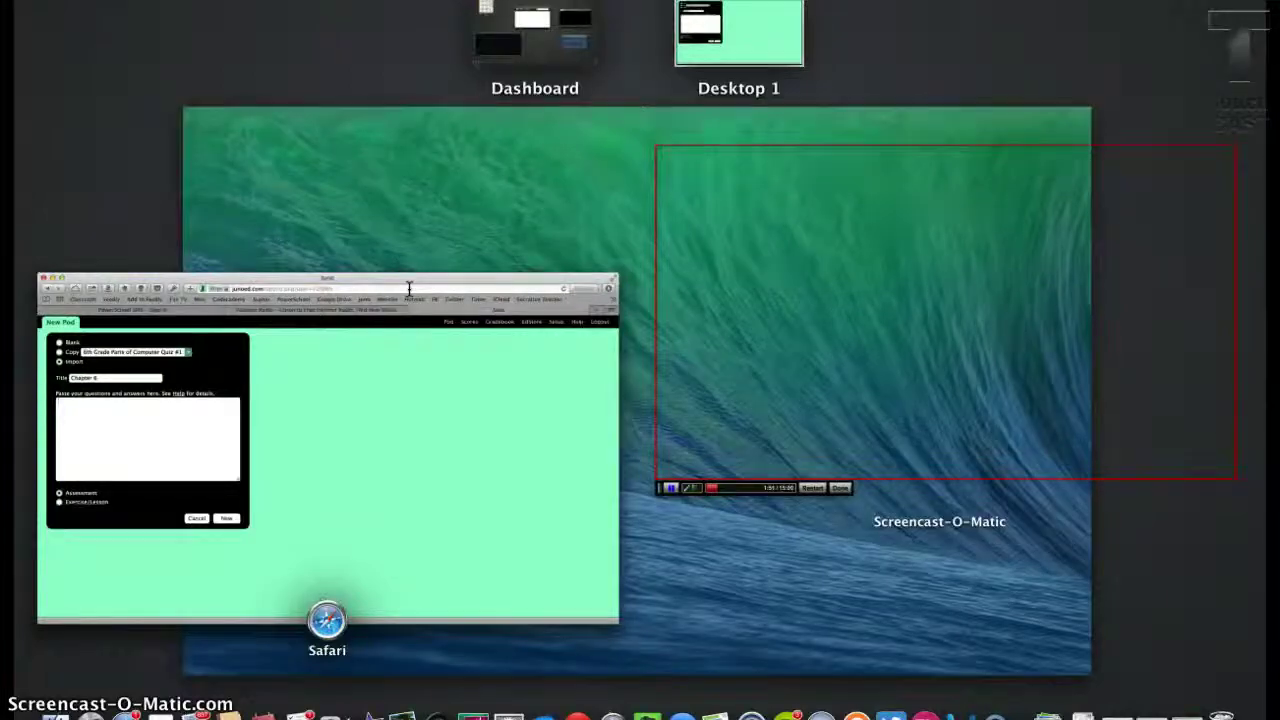
- Bring the Chapter 6 test document in Word to the front and look it over
click(409, 288)
key(super+Tab)
click(571, 194)
click(580, 287)
scroll(583, 291, down, 1)
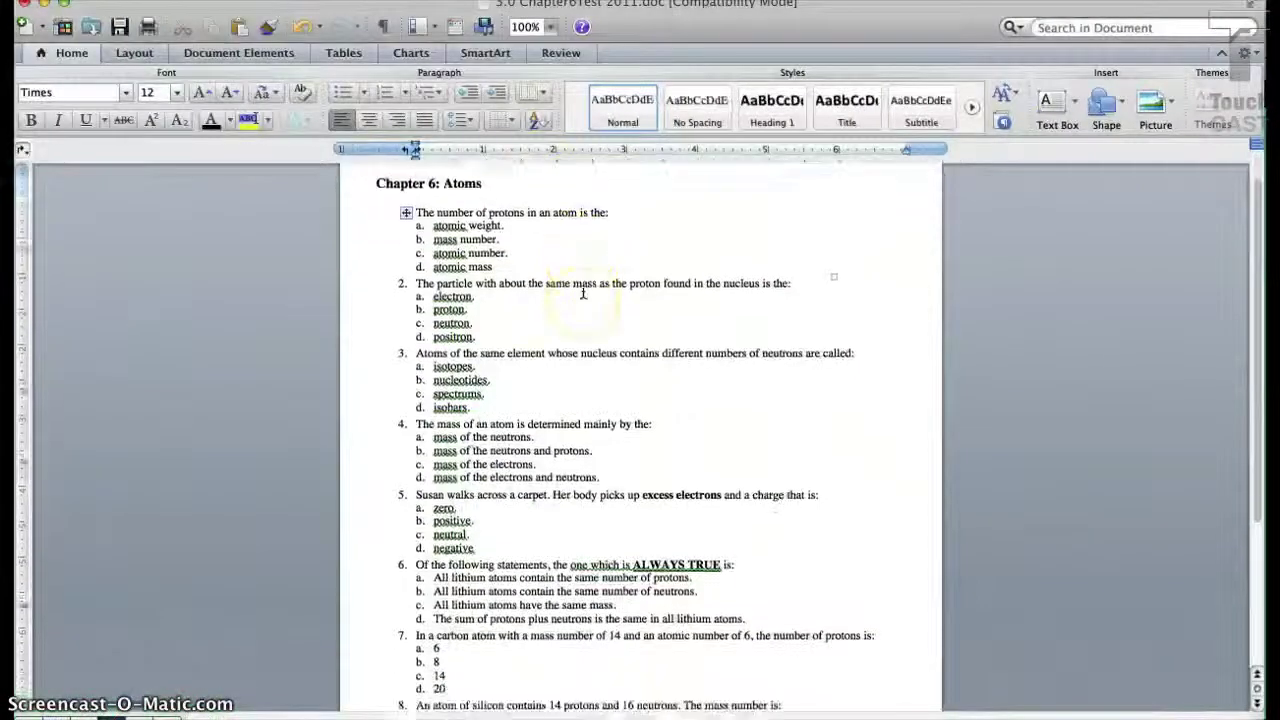
scroll(583, 291, down, 5)
scroll(583, 291, up, 7)
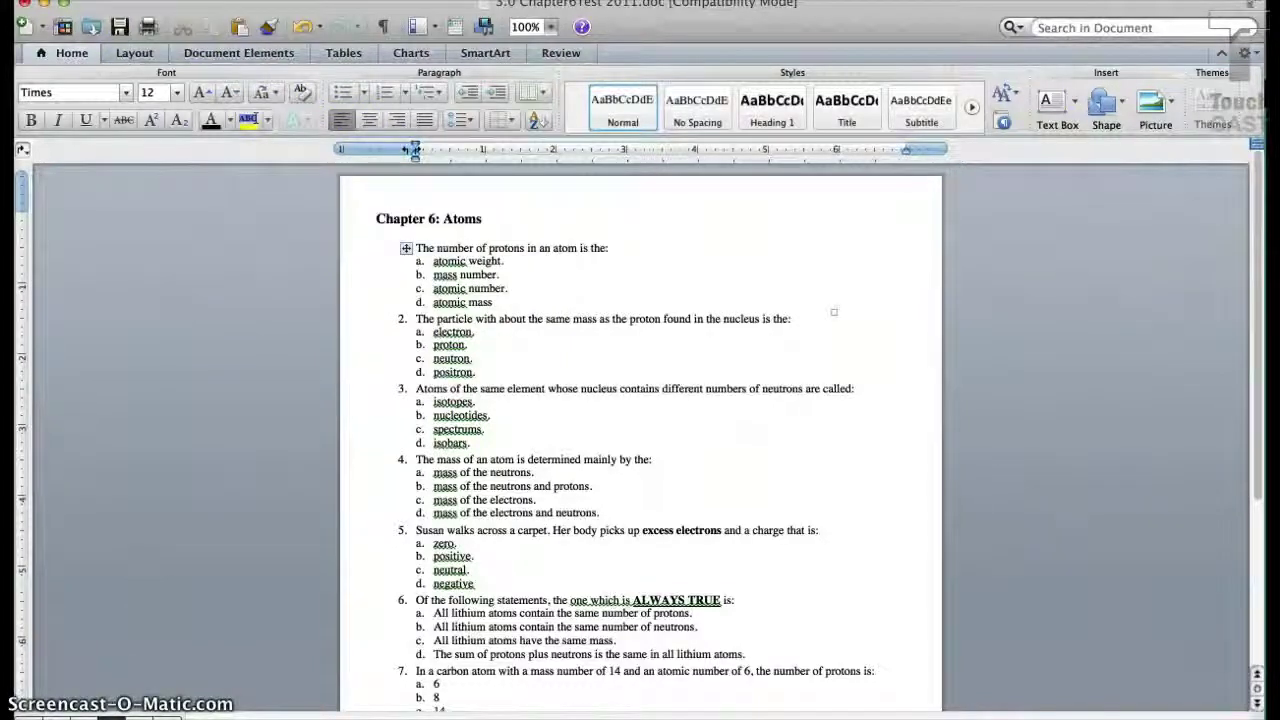
- Save a copy of the test in Rich Text Format as '3.0 Chapter6Test 2011.rtf'
click(140, 0)
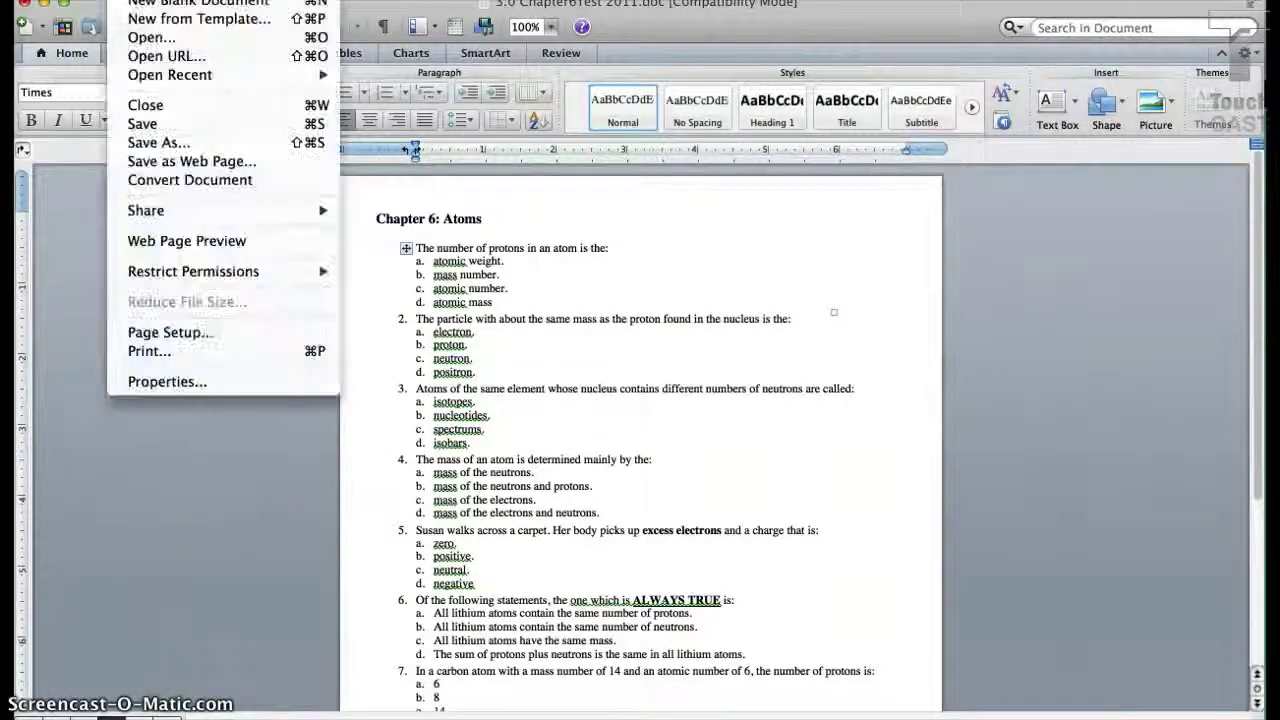
click(152, 144)
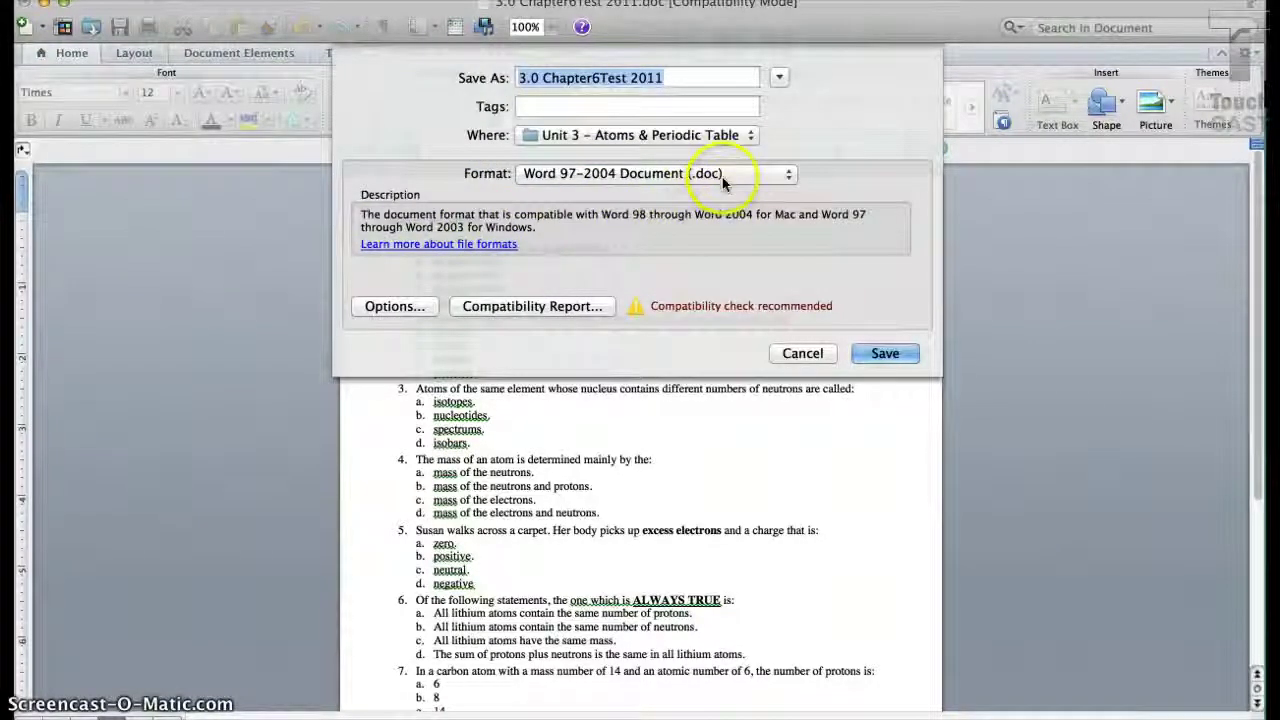
click(723, 179)
click(648, 229)
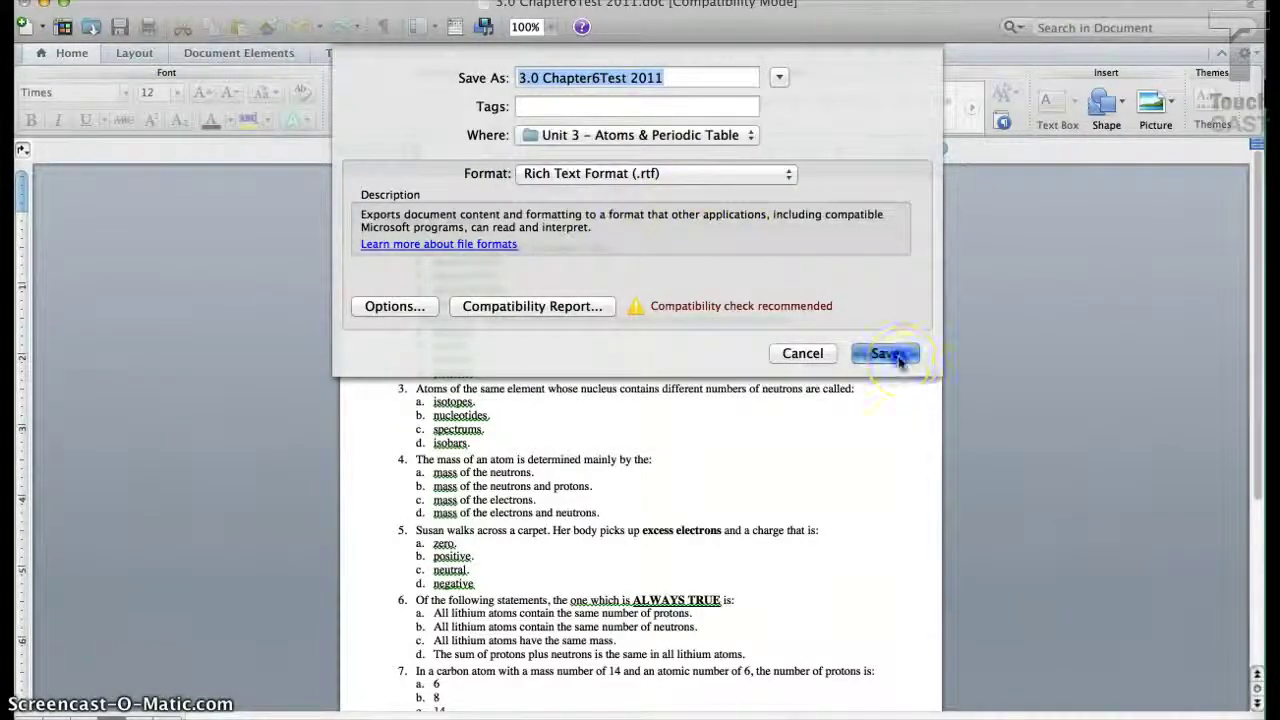
click(808, 329)
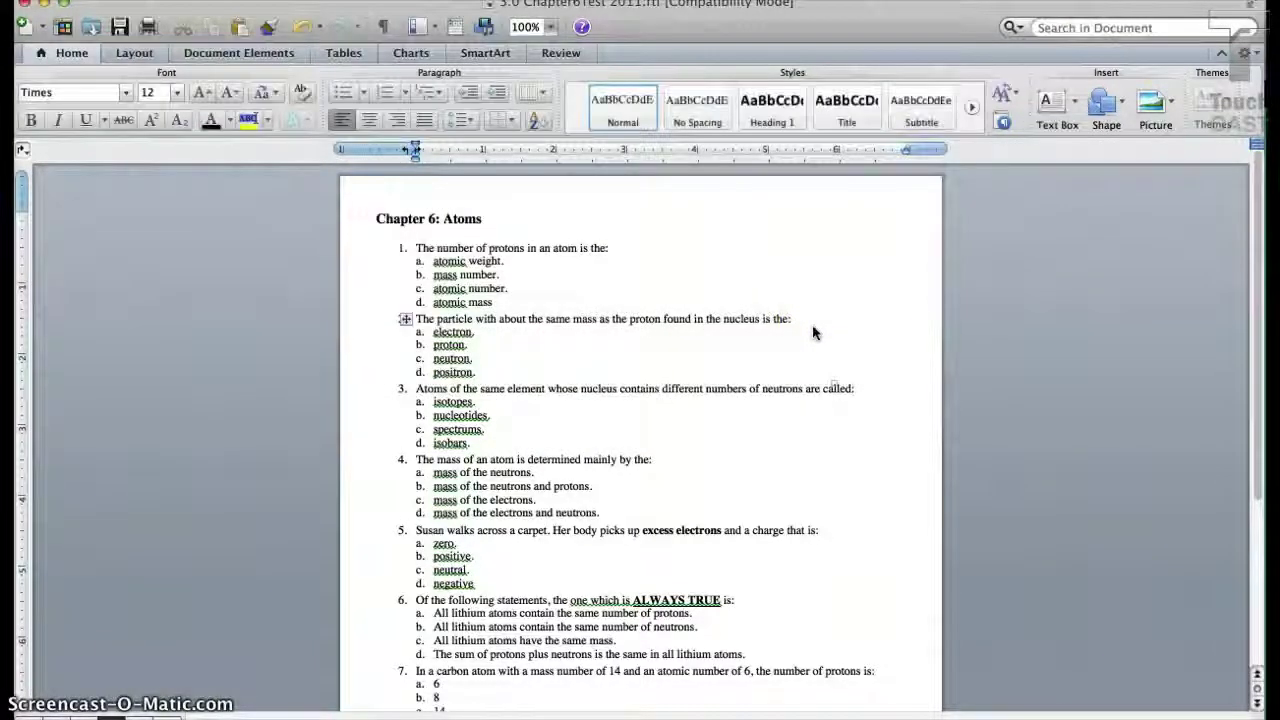
- Mark question 1's answer c, atomic number, with an asterisk, then return to the New Pod form
click(757, 294)
click(425, 272)
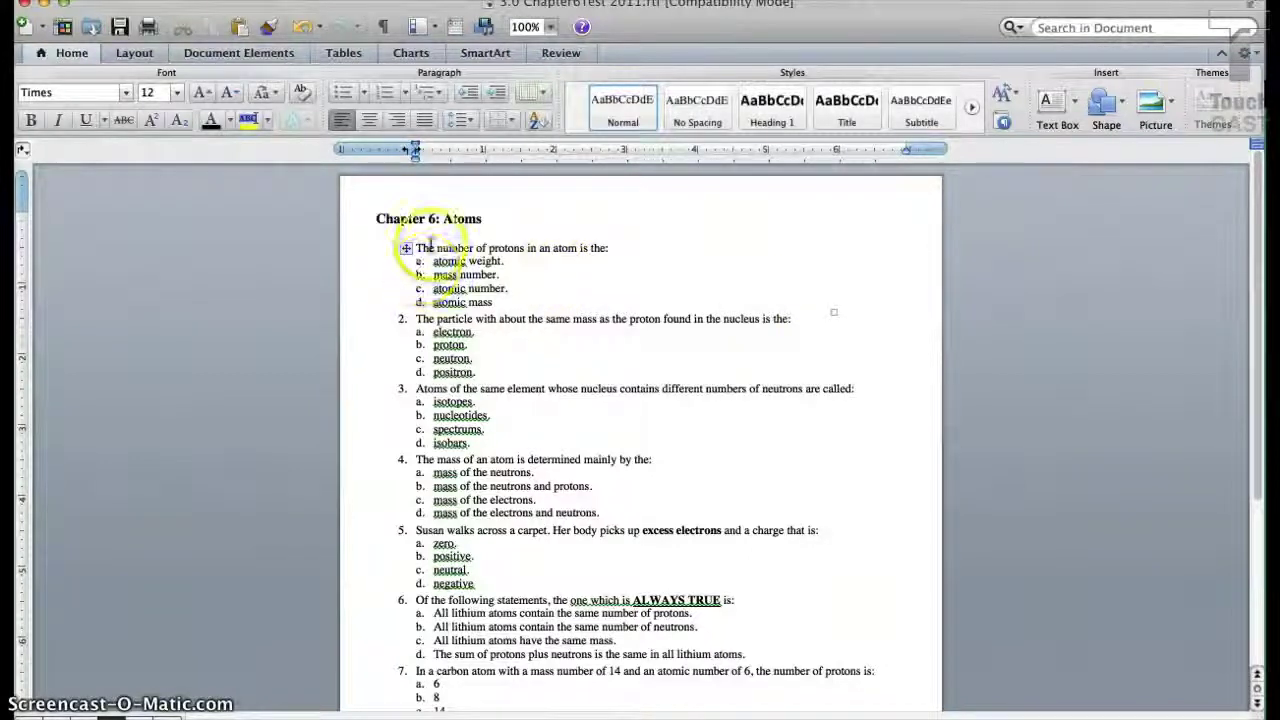
click(435, 415)
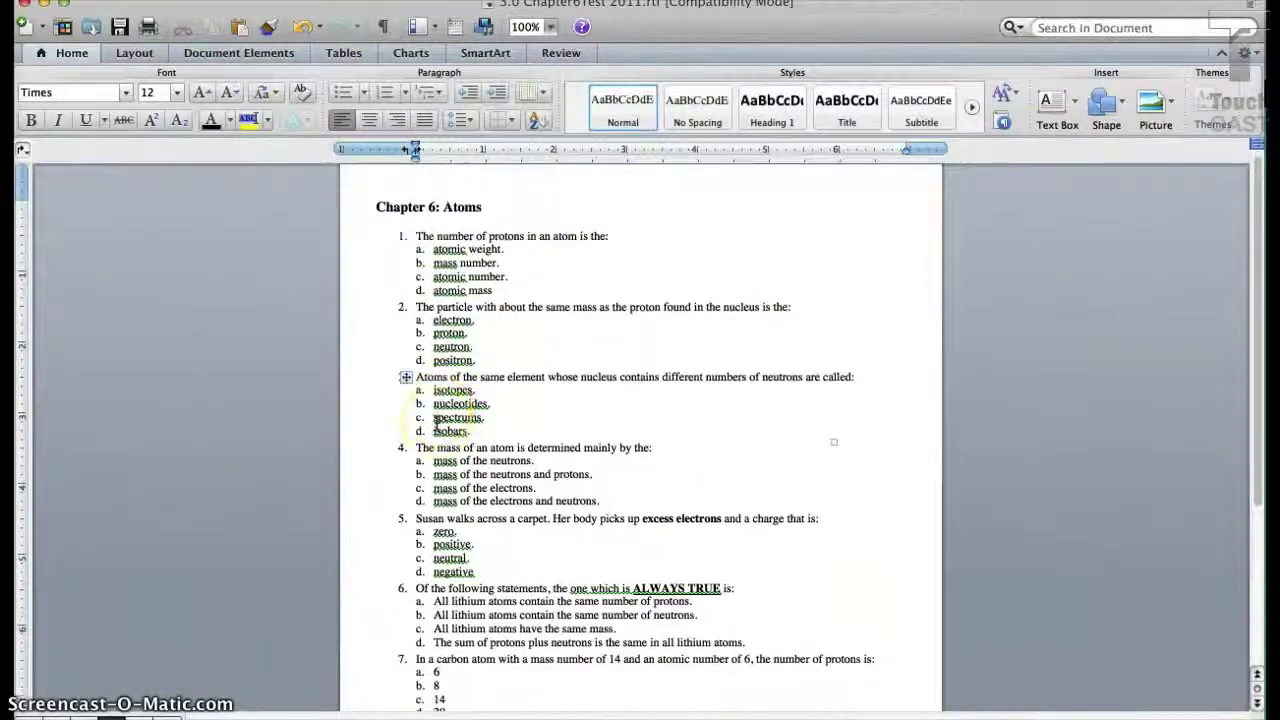
scroll(435, 420, down, 3)
scroll(435, 421, up, 3)
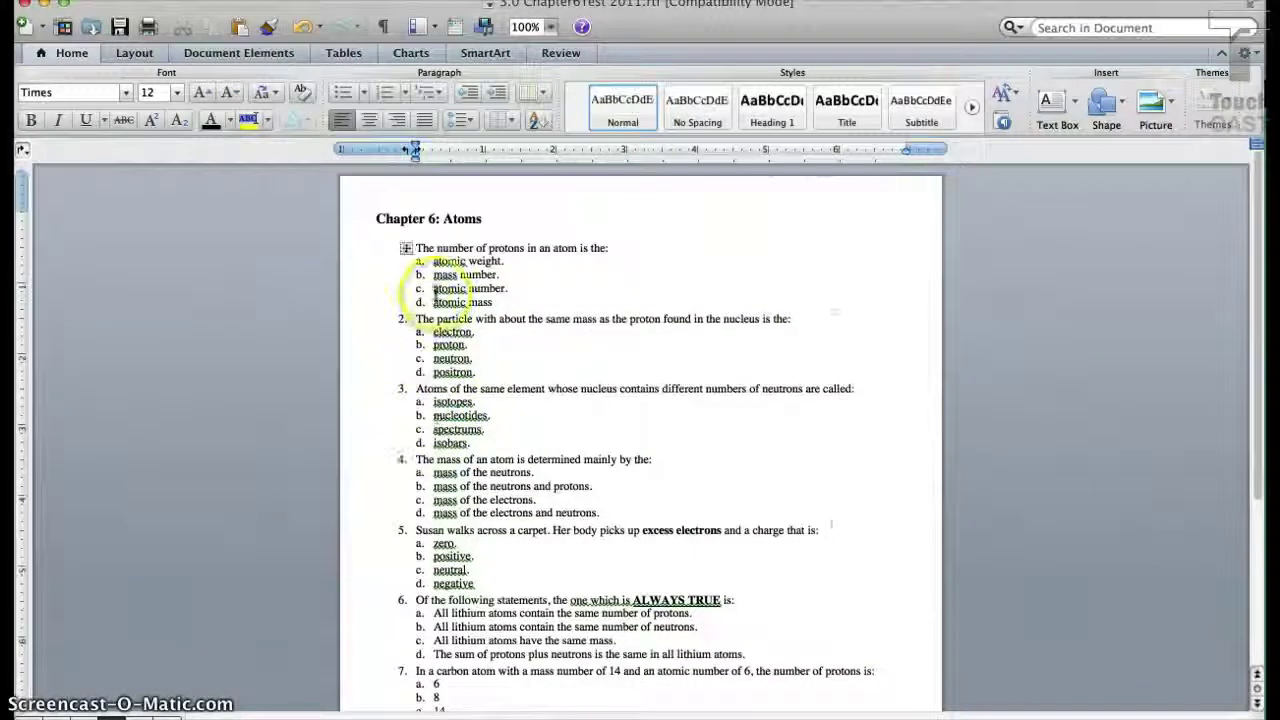
click(520, 246)
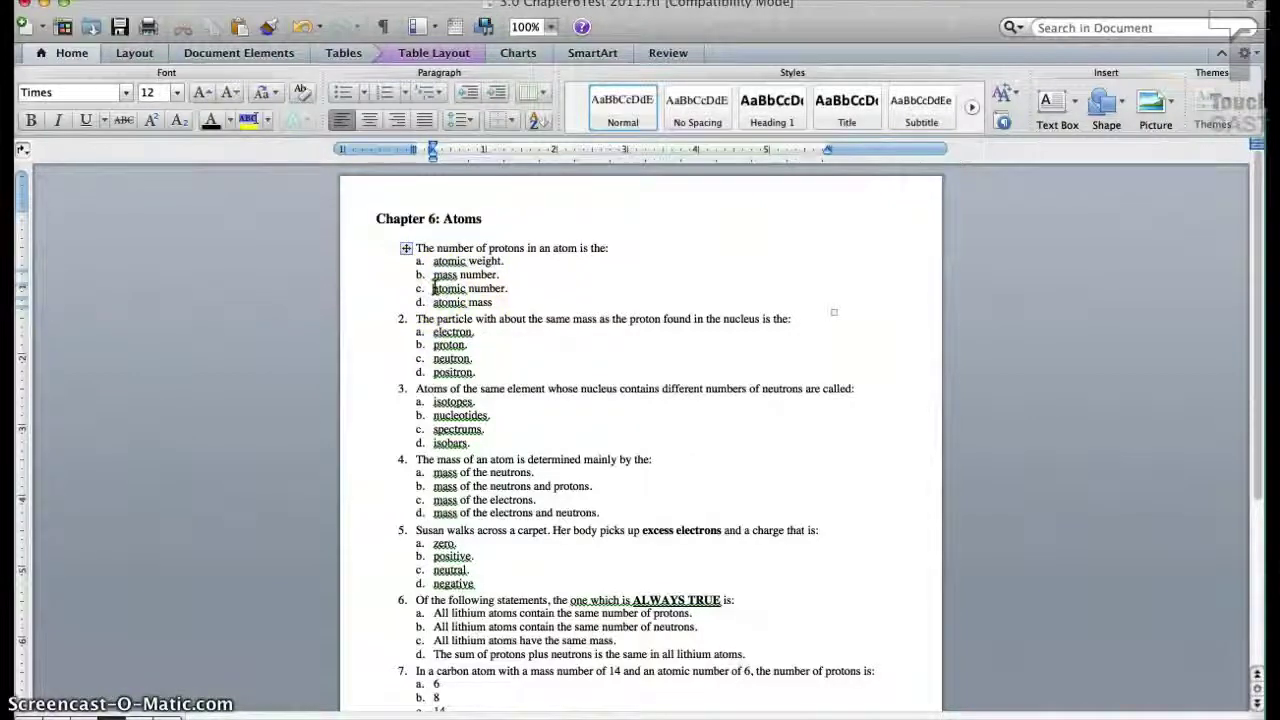
click(428, 360)
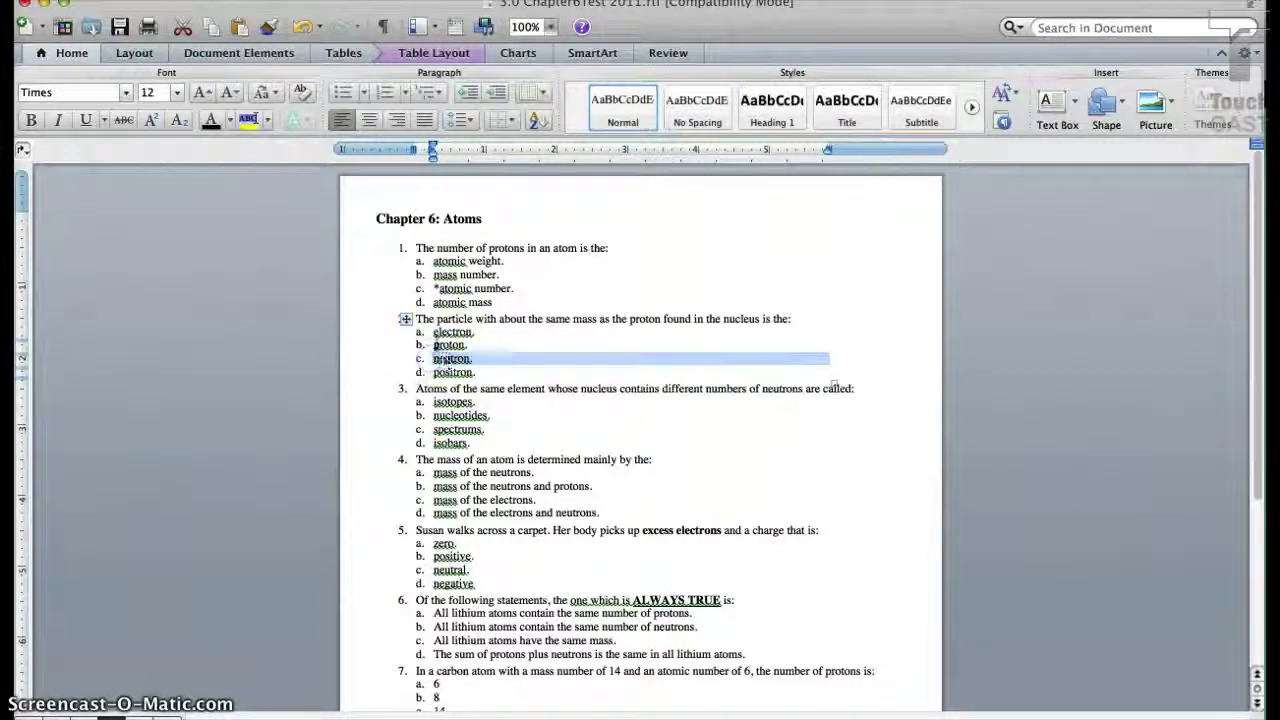
click(434, 344)
click(487, 320)
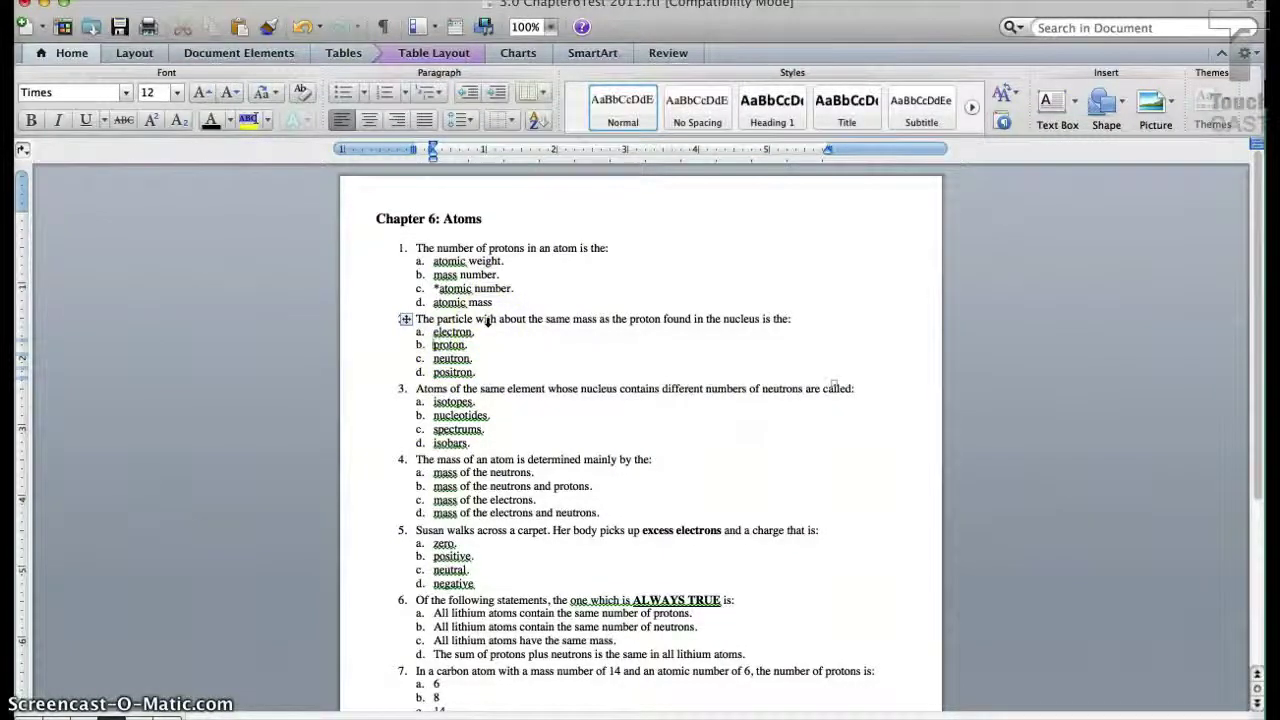
click(423, 560)
- Reopen '3.0 Chapter6Test 2011.rtf' and copy questions 1–5 with their asterisk-marked answers
key(super+Tab)
click(131, 314)
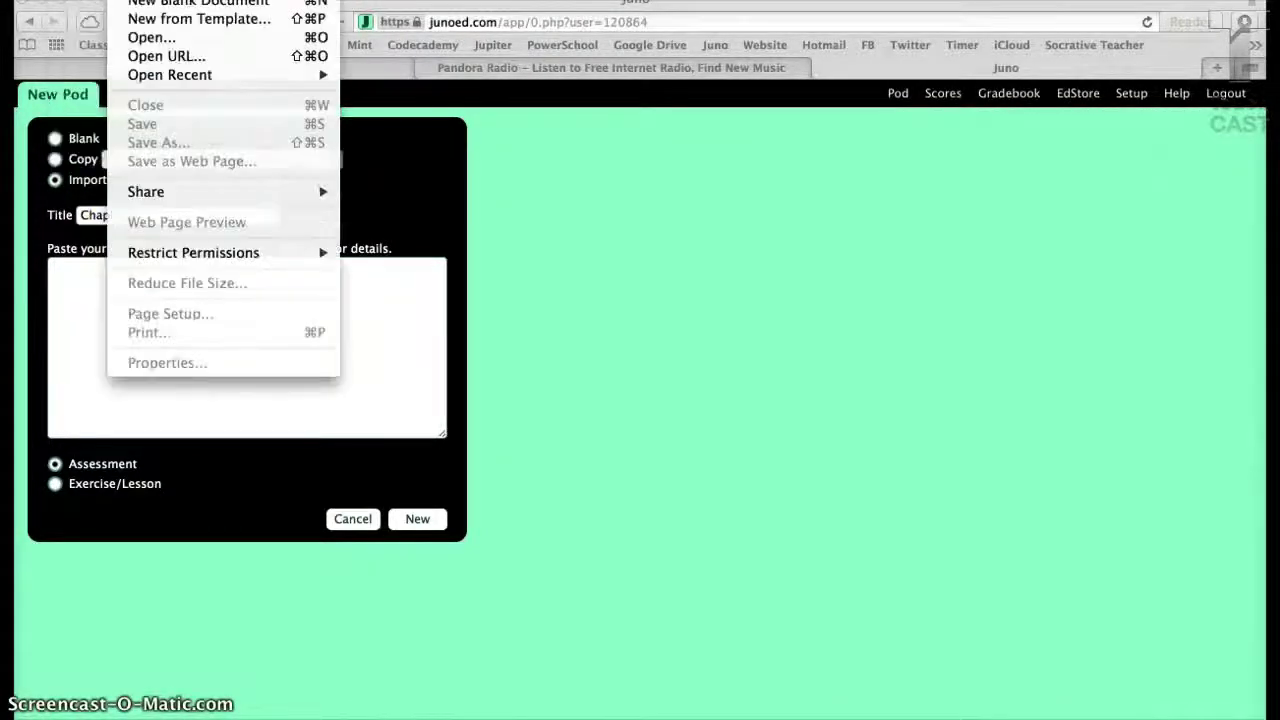
mouse_move(167, 80)
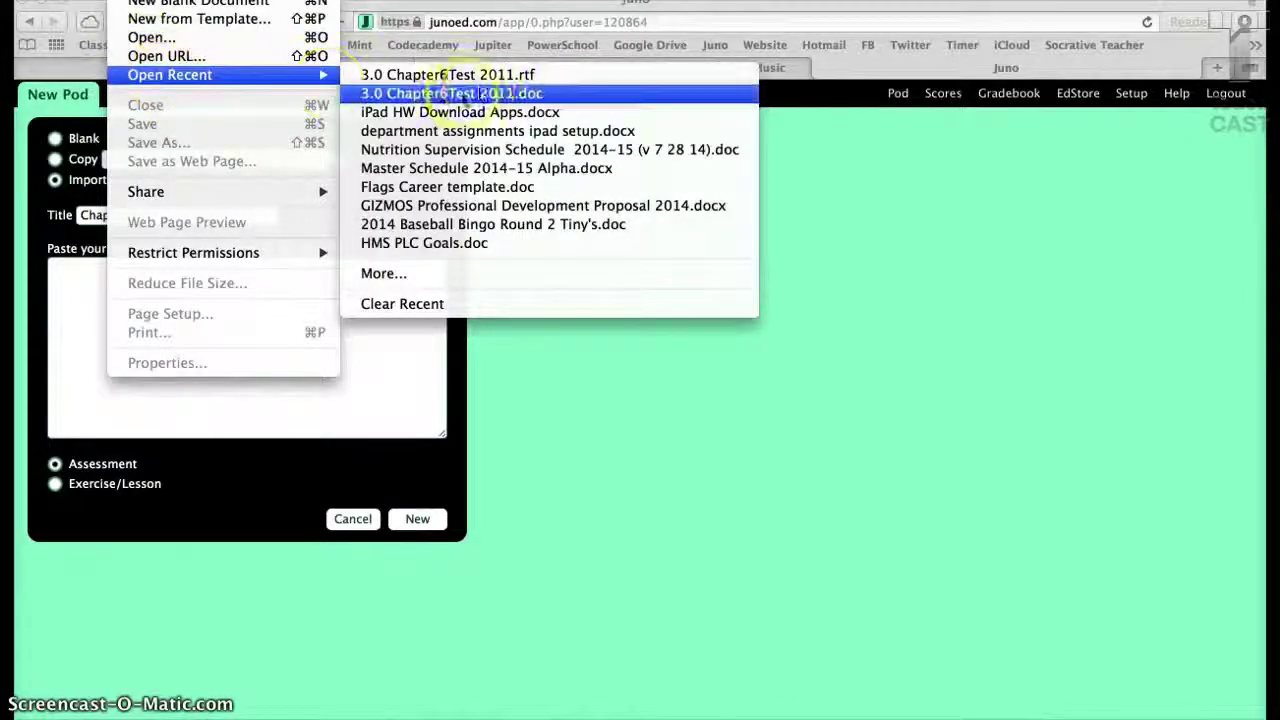
click(487, 77)
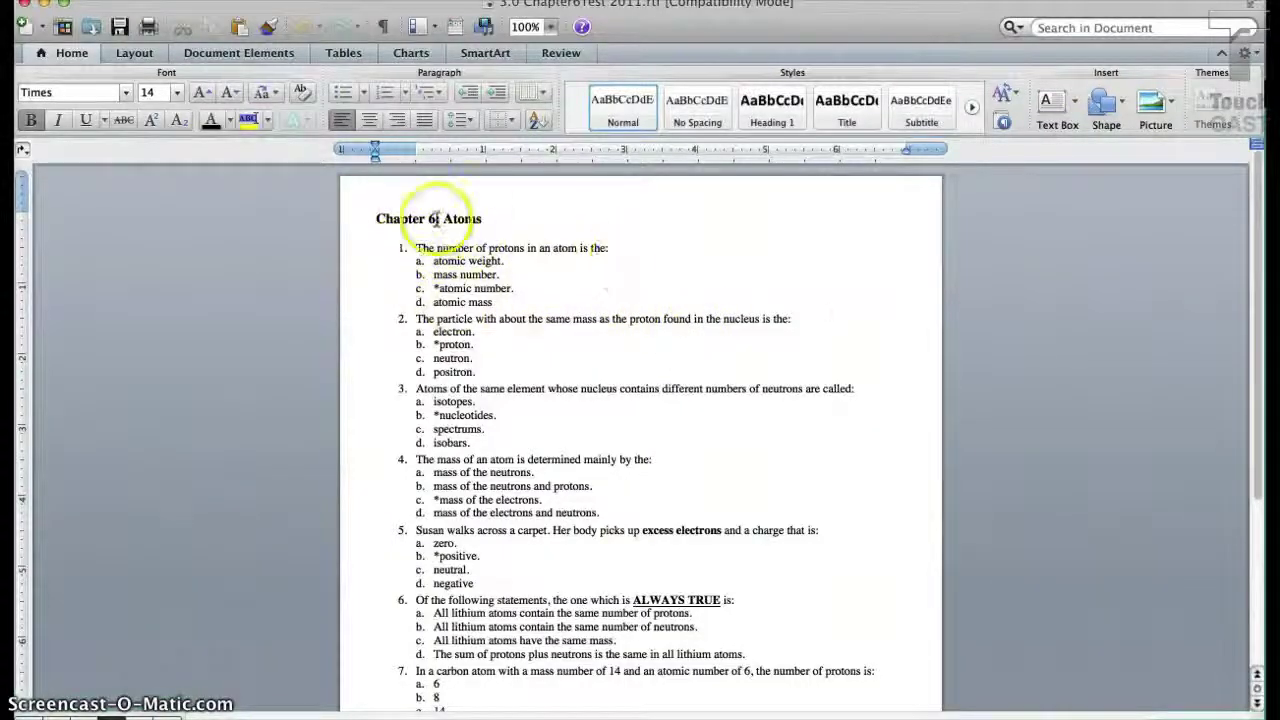
drag(385, 237, 574, 576)
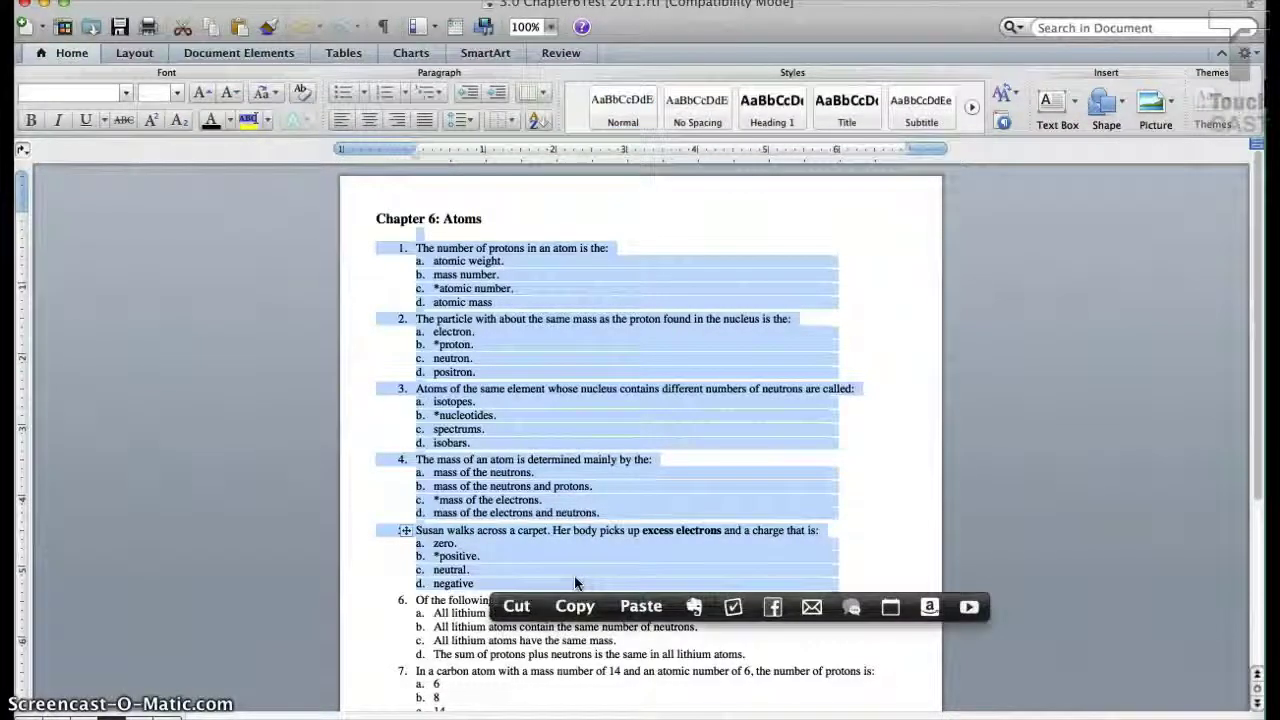
click(574, 606)
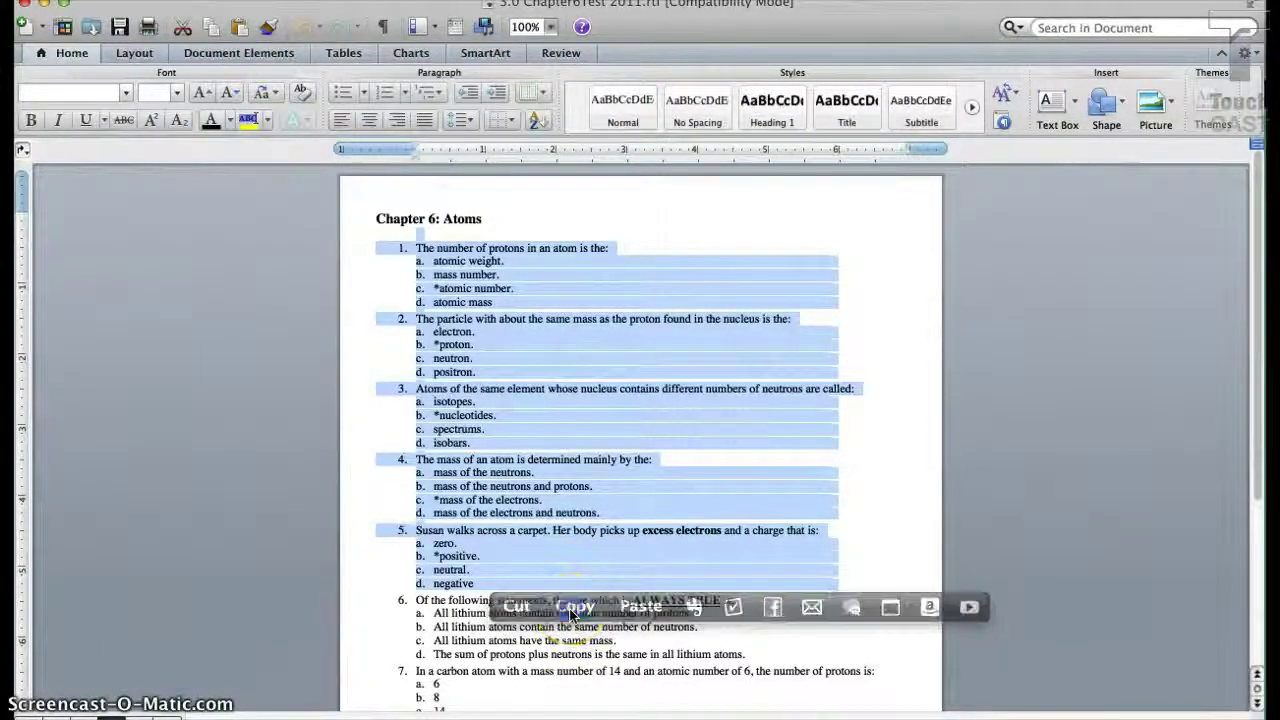
- Paste the copied questions into the Chapter 6 import box and create it as an Exercise/Lesson pod
key(ctrl+Up)
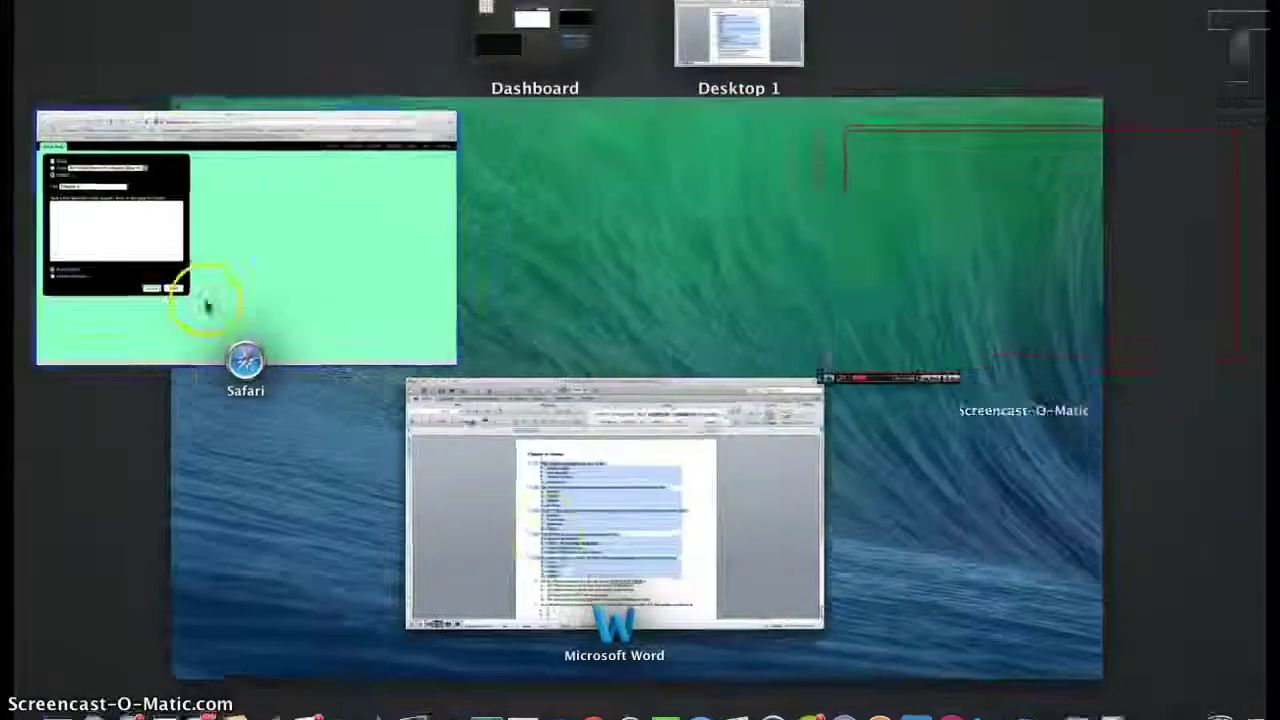
click(206, 305)
click(171, 286)
click(168, 256)
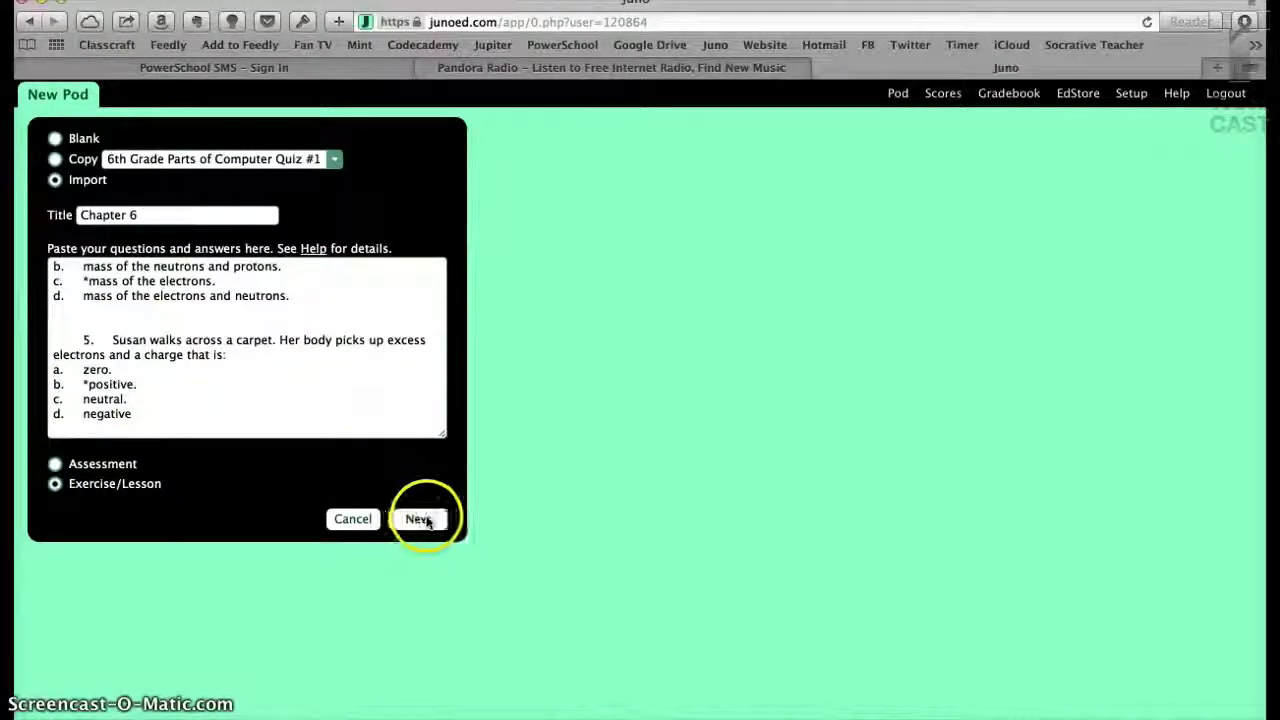
click(426, 519)
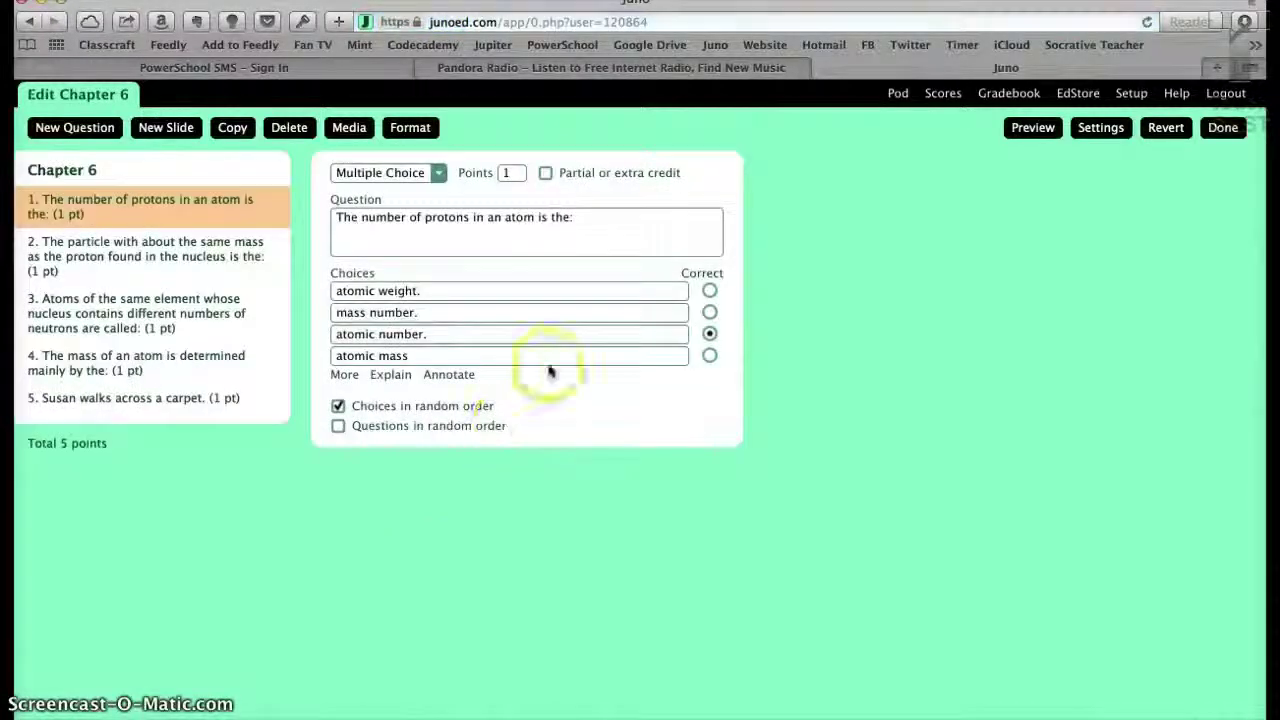
- Review the correct answers for questions 2, 3 and 4, then finish editing the Chapter 6 pod
click(187, 242)
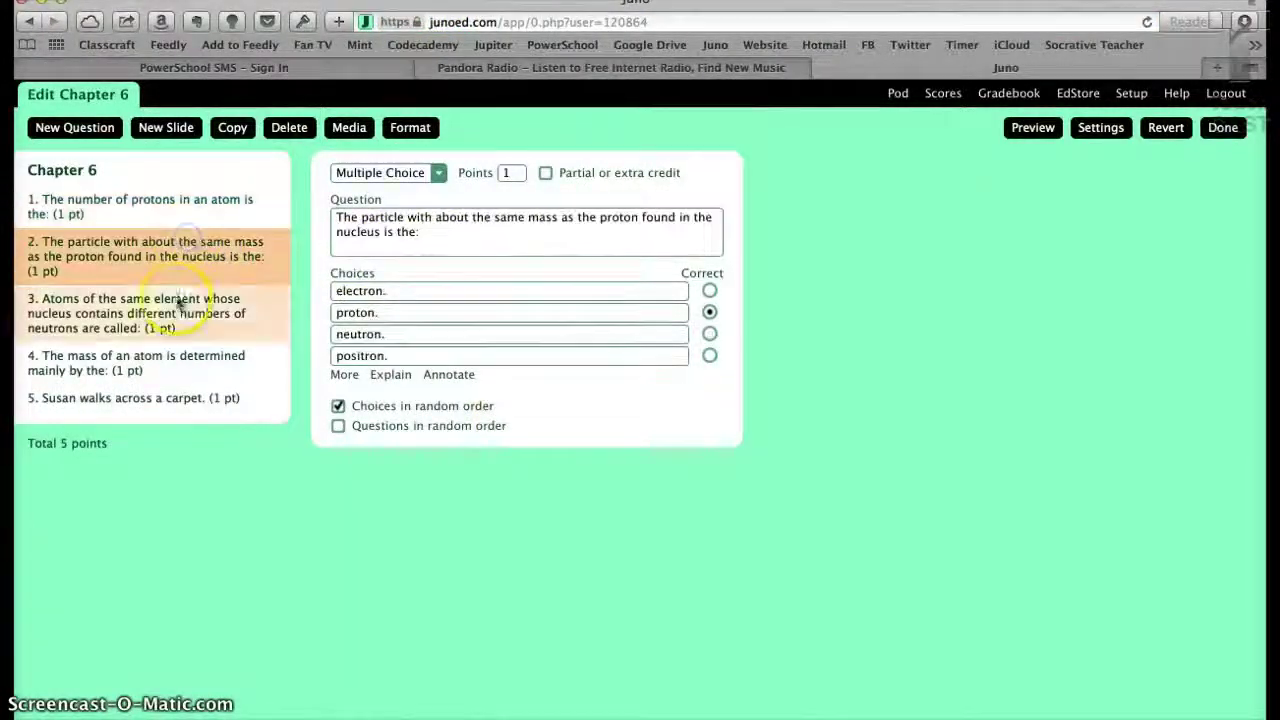
click(176, 303)
click(172, 356)
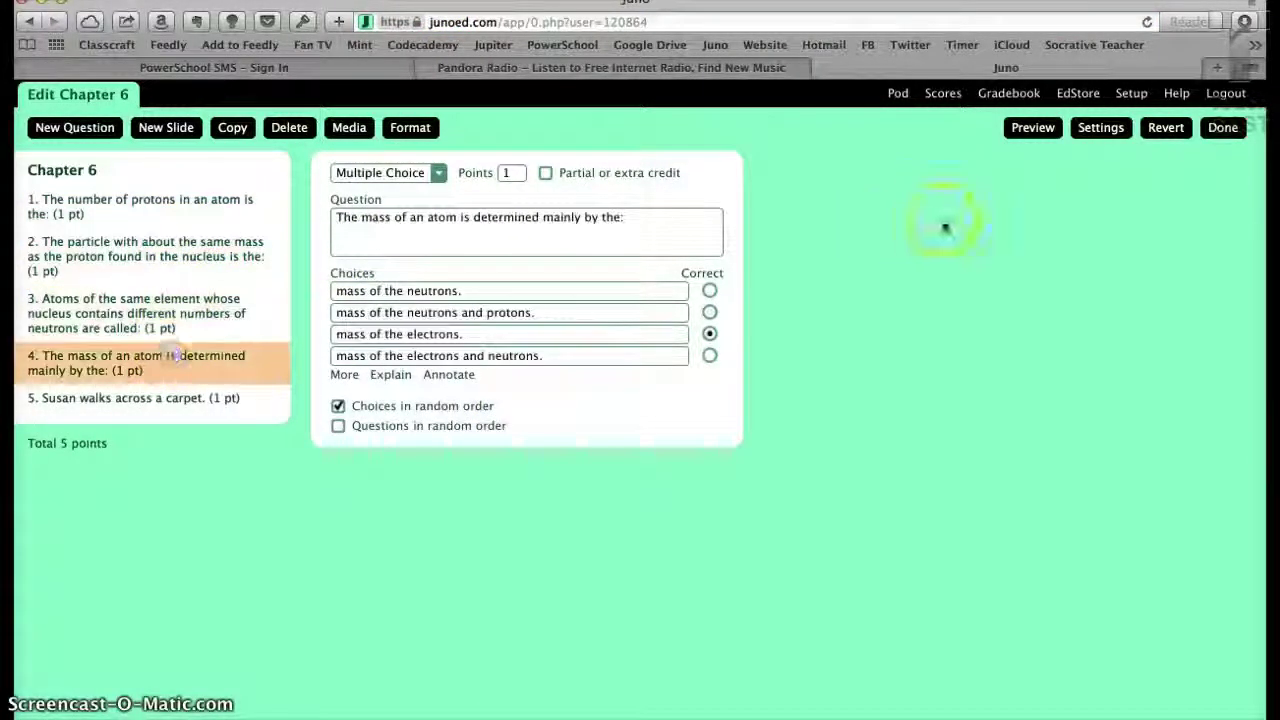
click(1218, 130)
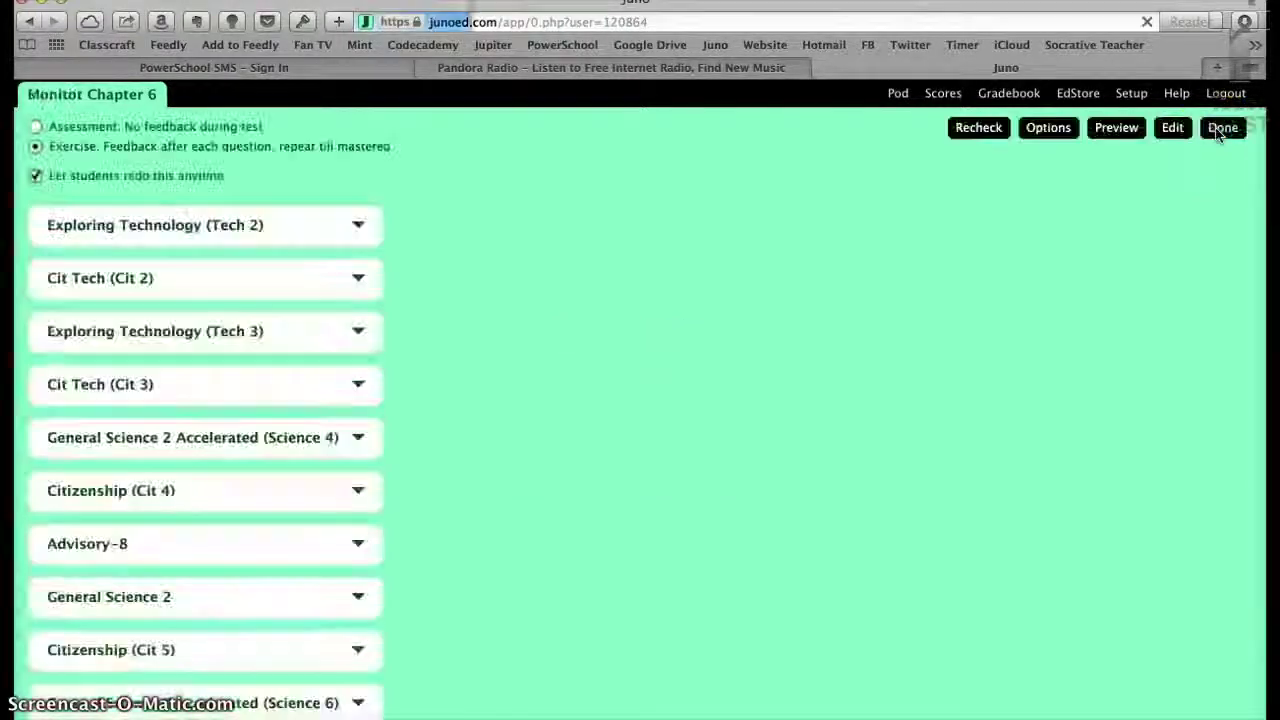